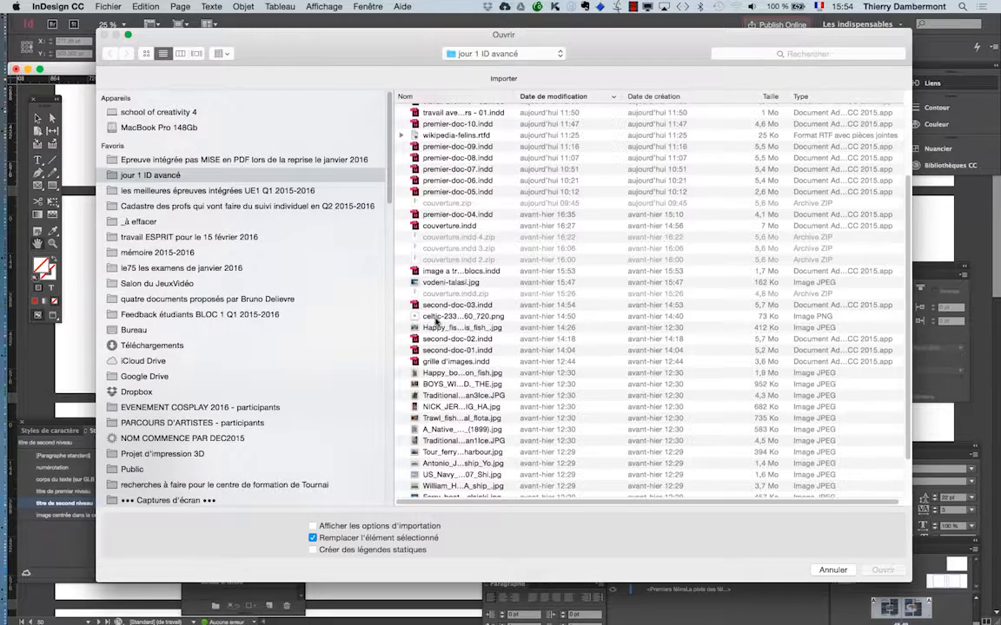
Step: Import the celtic PNG image onto the pasteboard and move it between the two text columns of page 51
{"action": "left_click", "coordinate": [436, 317]}
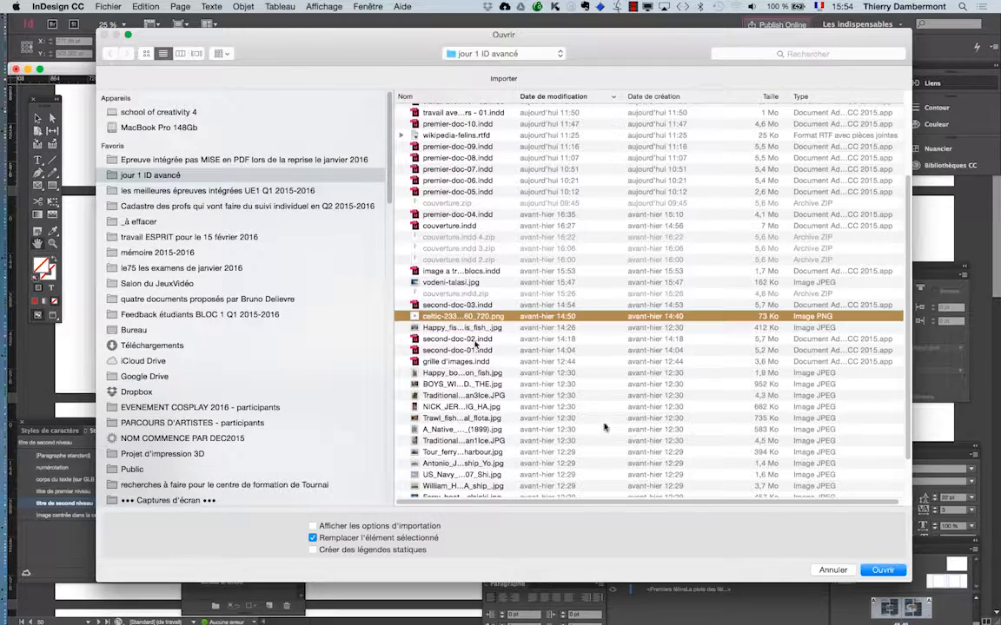
{"action": "left_click", "coordinate": [882, 570]}
{"action": "left_click_drag", "start_coordinate": [179, 264], "coordinate": [243, 289]}
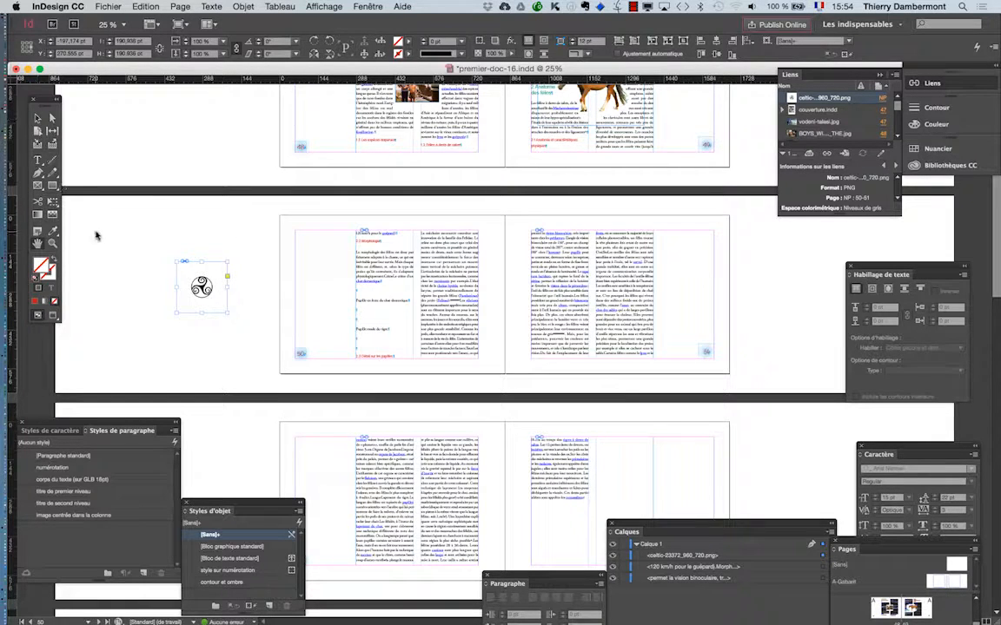
{"action": "left_click", "coordinate": [39, 116]}
{"action": "left_click_drag", "start_coordinate": [224, 279], "coordinate": [608, 298]}
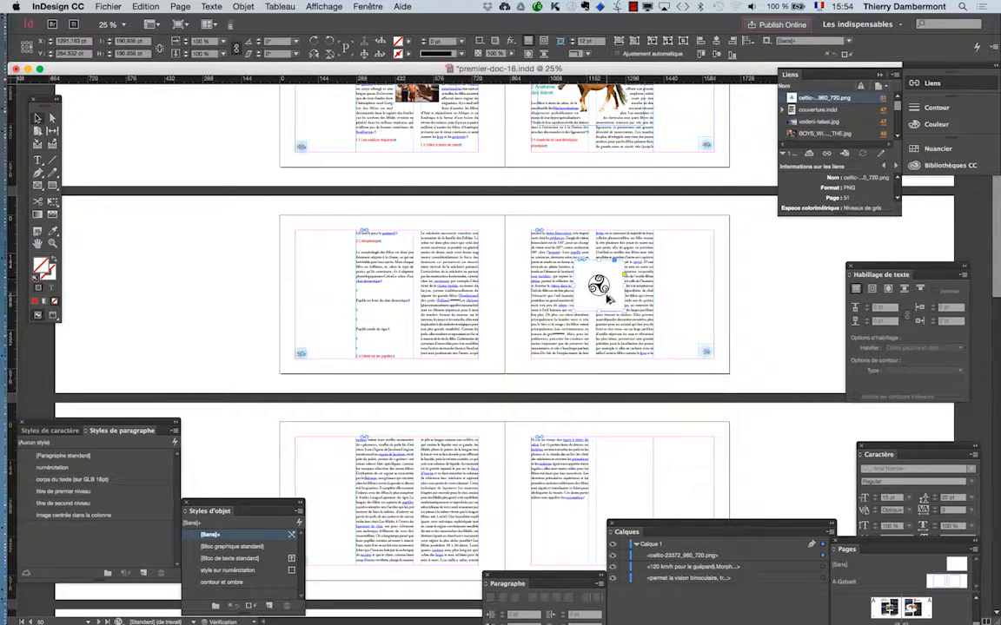
Step: Start a clipping mask on the celtic image using Détection des contours, keeping the image visible beside the mask settings
{"action": "key", "text": "super+equal"}
{"action": "key", "text": "super+equal"}
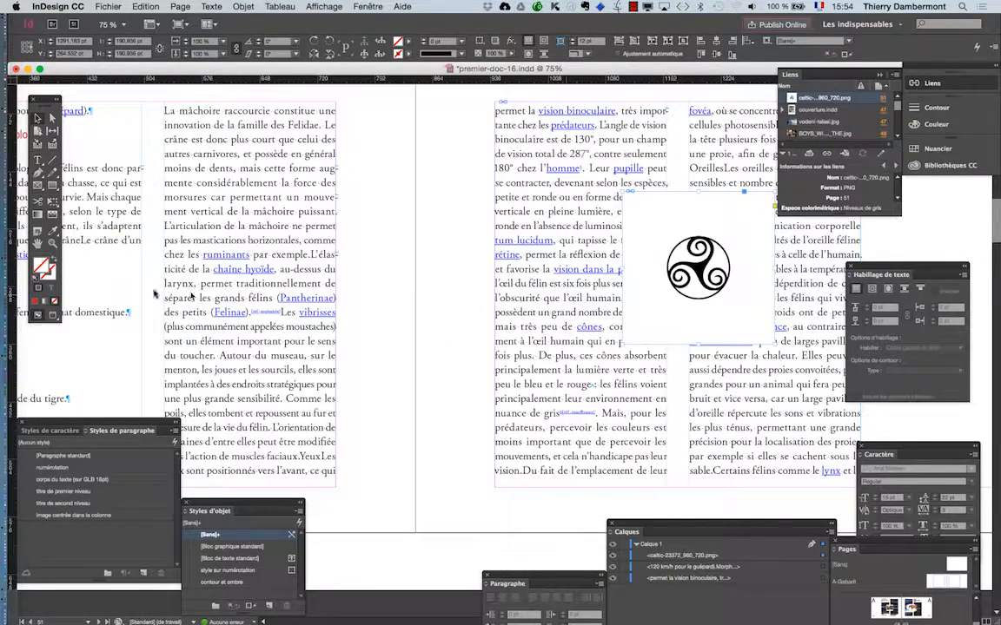
{"action": "left_click", "coordinate": [40, 244]}
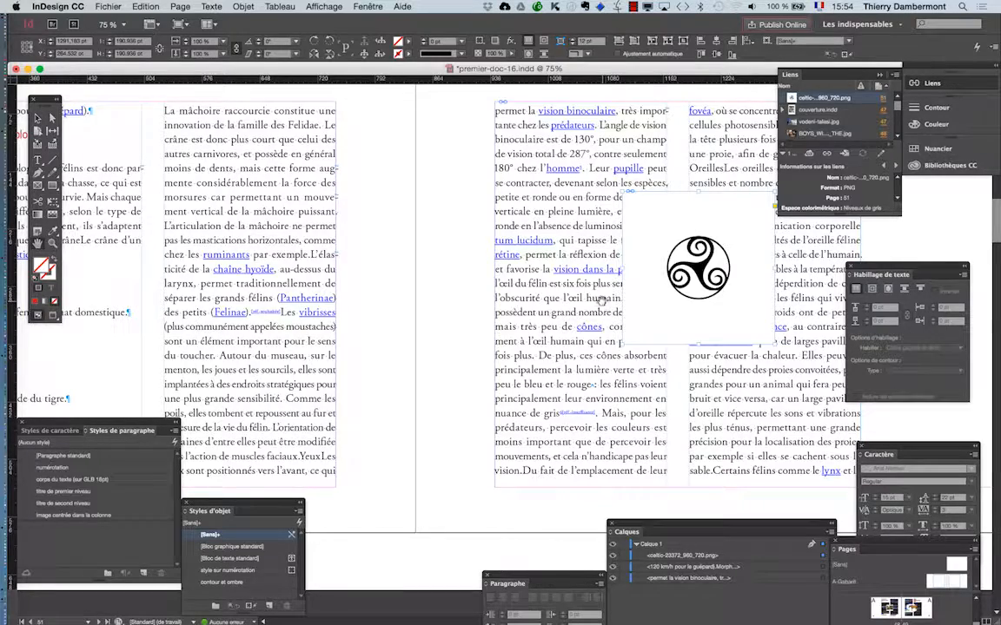
{"action": "left_click_drag", "start_coordinate": [581, 302], "coordinate": [351, 315]}
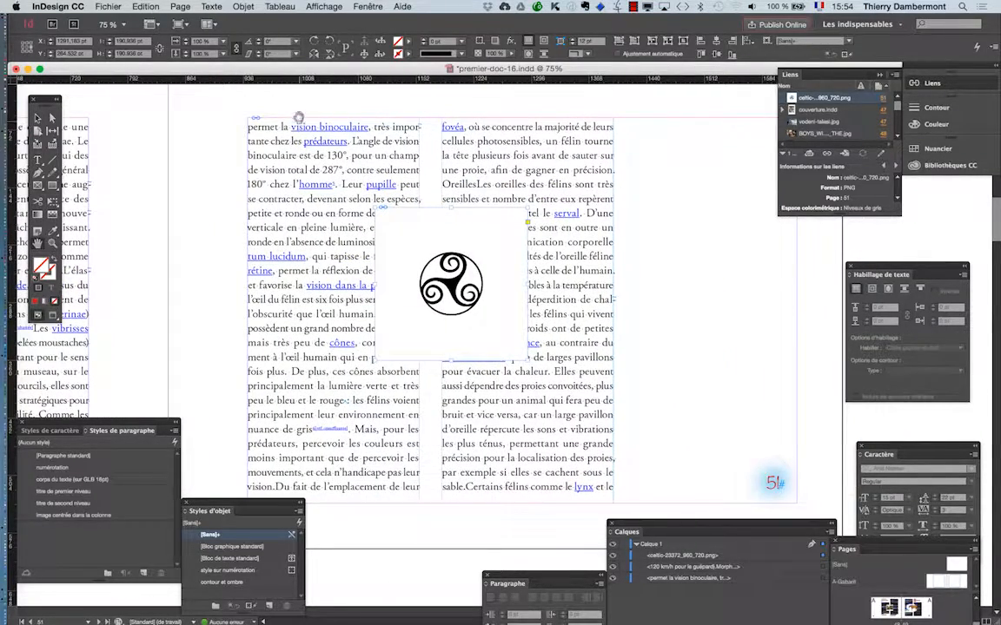
{"action": "left_click", "coordinate": [243, 7]}
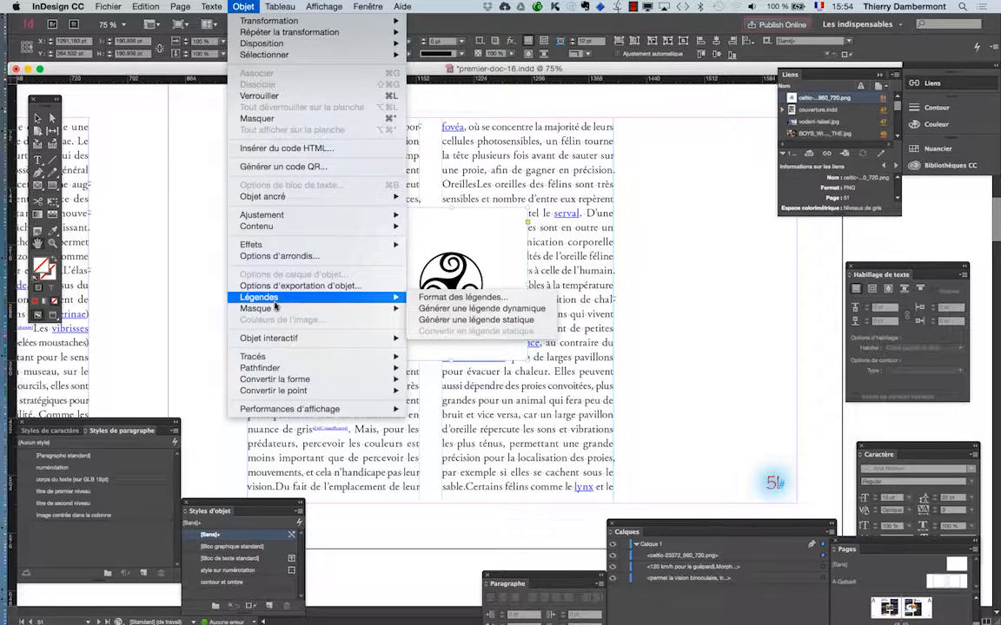
{"action": "mouse_move", "coordinate": [276, 309]}
{"action": "left_click", "coordinate": [437, 310]}
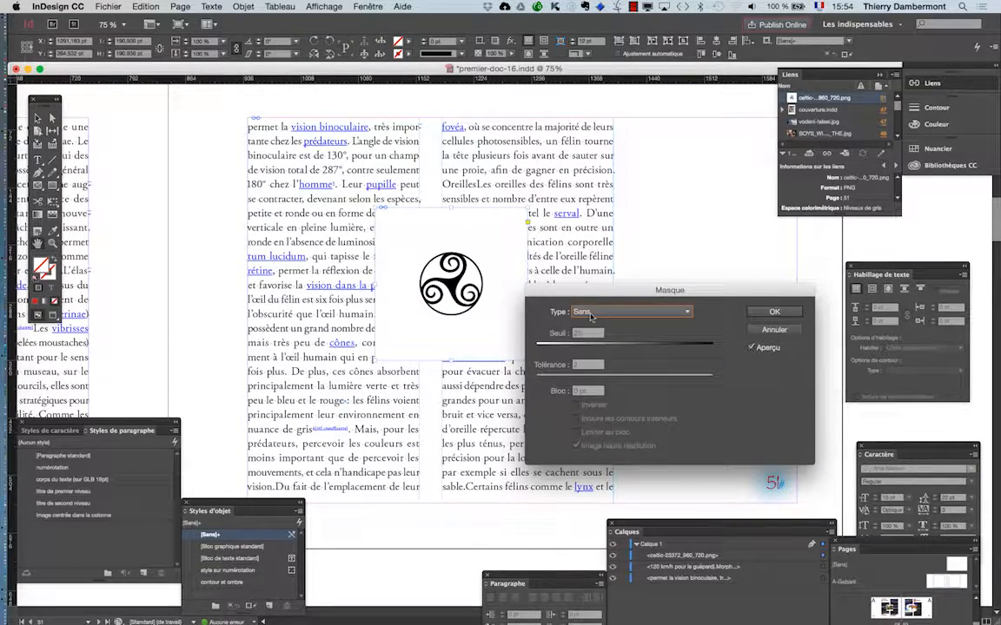
{"action": "left_click", "coordinate": [589, 315]}
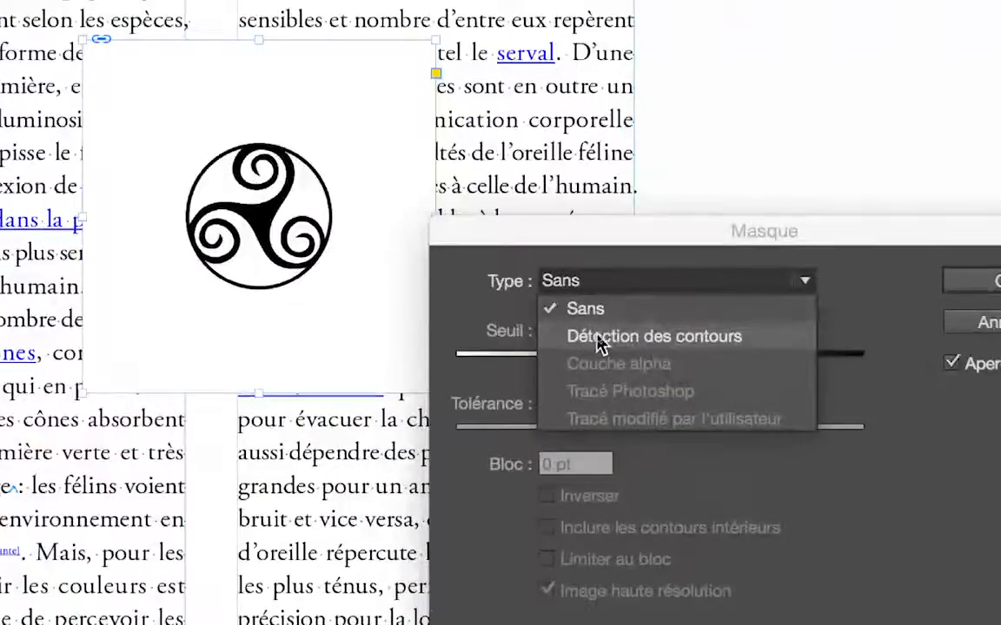
{"action": "left_click", "coordinate": [599, 339]}
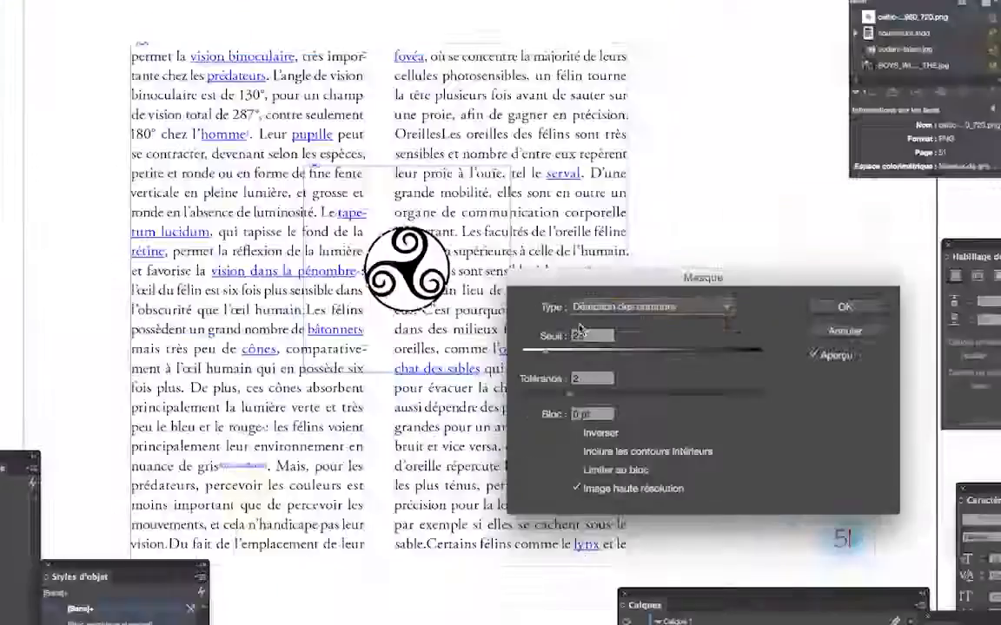
{"action": "left_click_drag", "start_coordinate": [548, 284], "coordinate": [565, 166]}
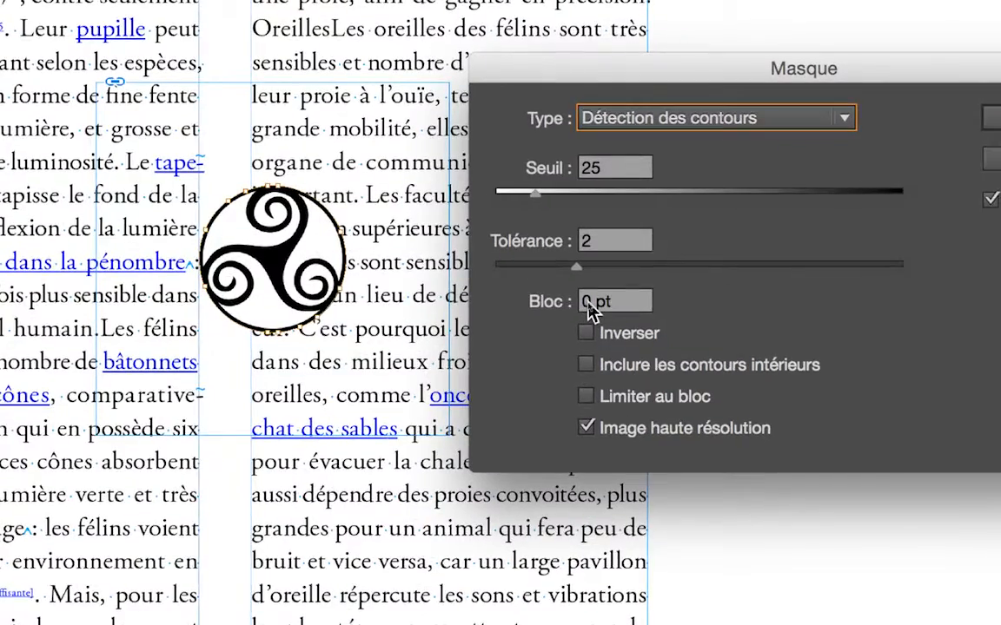
Step: Set the mask's Bloc offset to -15 pt
{"action": "double_click", "coordinate": [590, 302]}
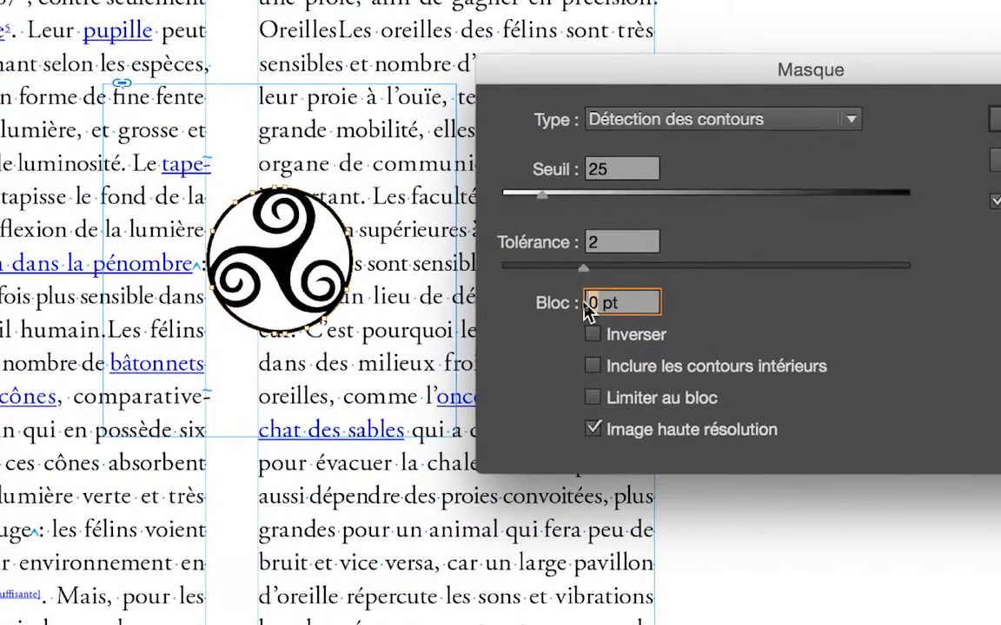
{"action": "type", "text": "-15"}
{"action": "key", "text": "Tab"}
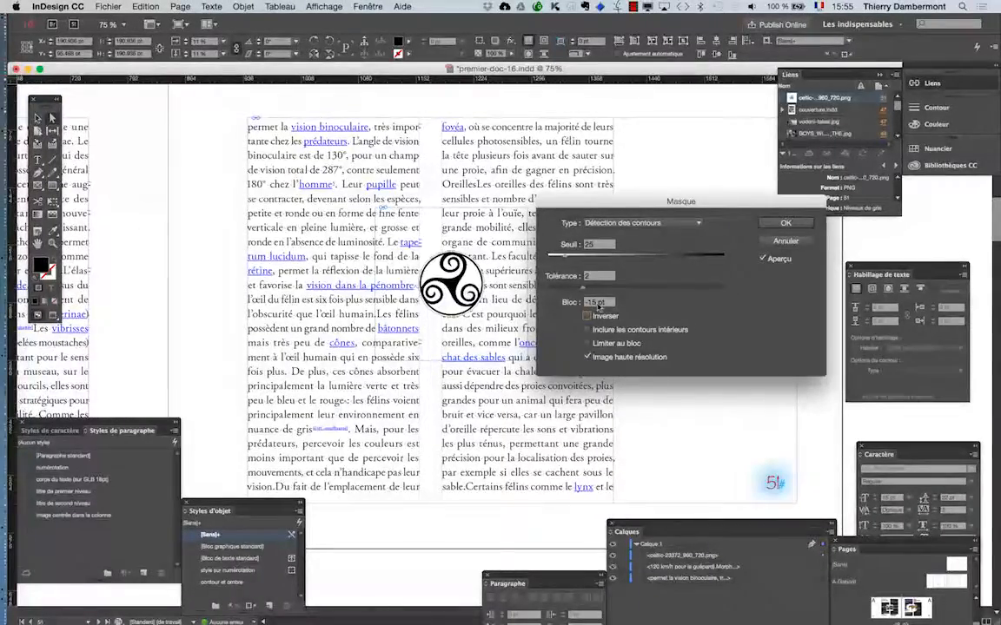
Step: Set the mask's Bloc offset to -30 pt
{"action": "left_click_drag", "start_coordinate": [598, 306], "coordinate": [580, 304]}
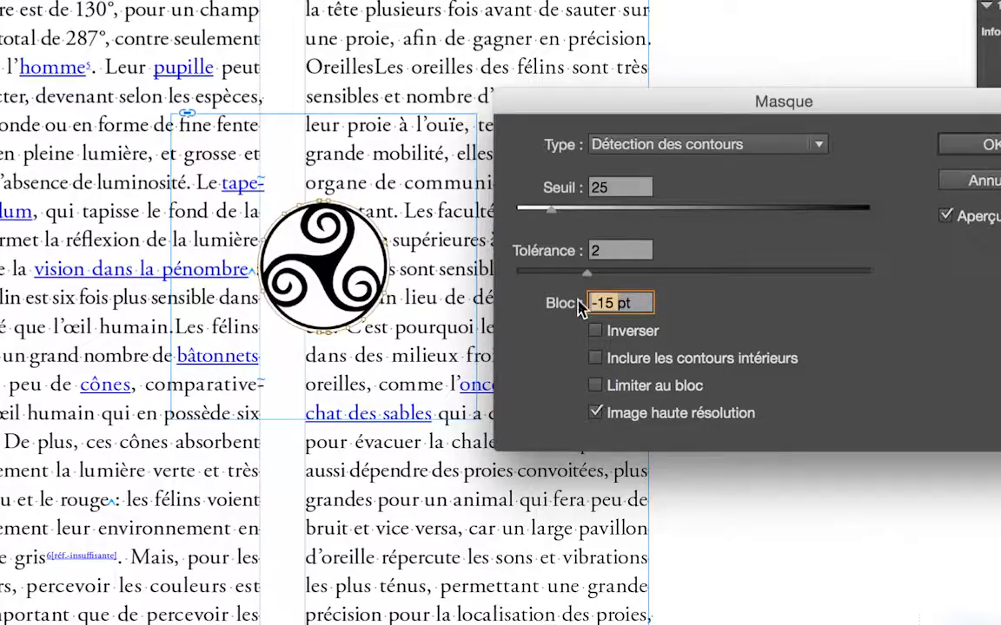
{"action": "type", "text": "-30"}
{"action": "key", "text": "Tab"}
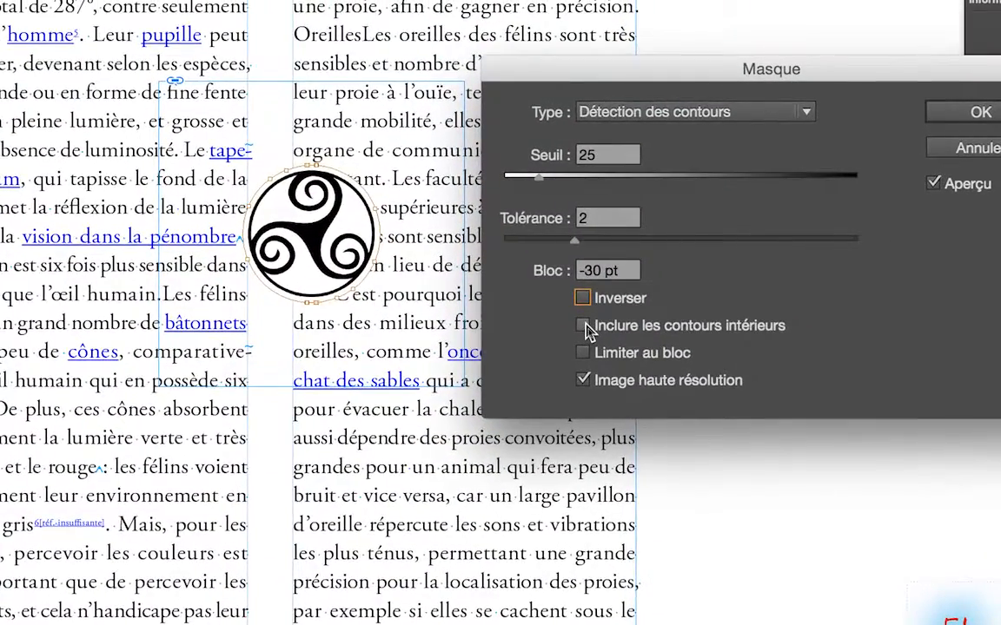
Step: Compare the mask with and without Inclure les contours intérieurs, and apply it with that option off
{"action": "left_click", "coordinate": [583, 326]}
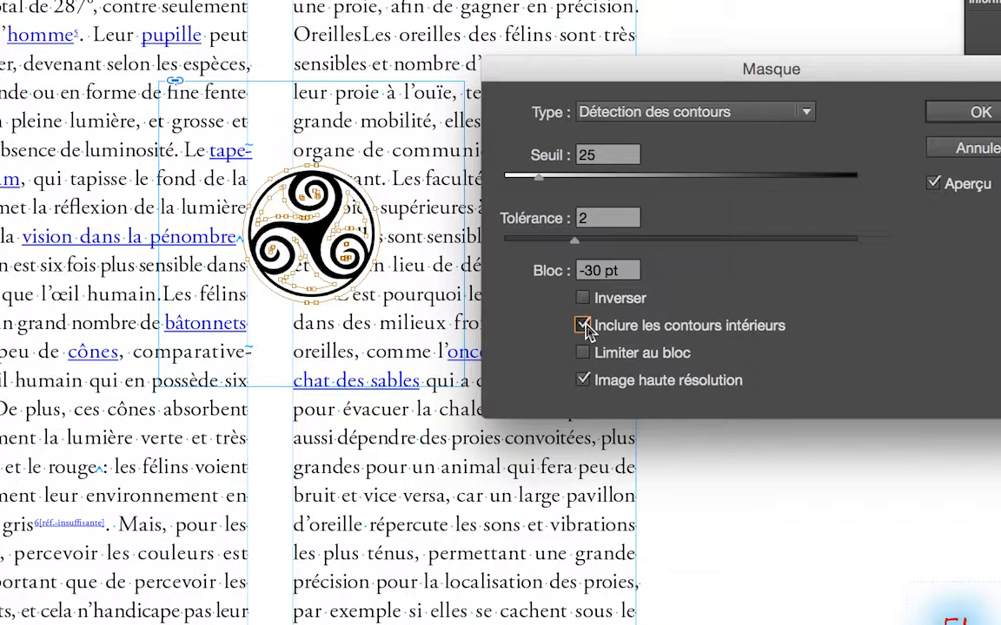
{"action": "left_click", "coordinate": [582, 326]}
{"action": "left_click", "coordinate": [583, 326]}
{"action": "left_click", "coordinate": [582, 325]}
{"action": "left_click", "coordinate": [582, 326]}
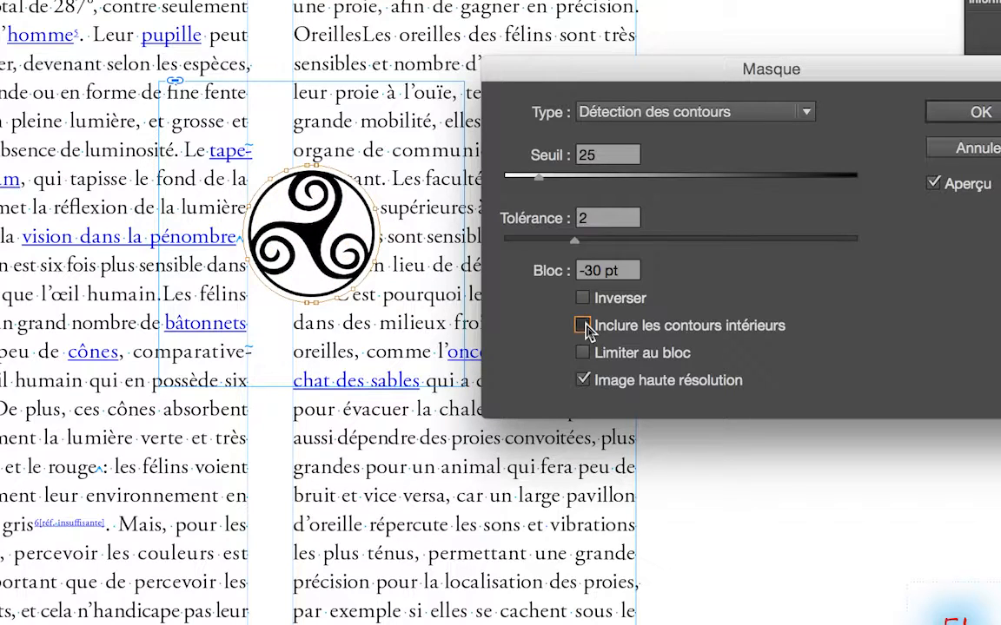
{"action": "left_click", "coordinate": [583, 326]}
{"action": "left_click", "coordinate": [586, 325]}
{"action": "left_click", "coordinate": [586, 326]}
{"action": "left_click", "coordinate": [586, 328]}
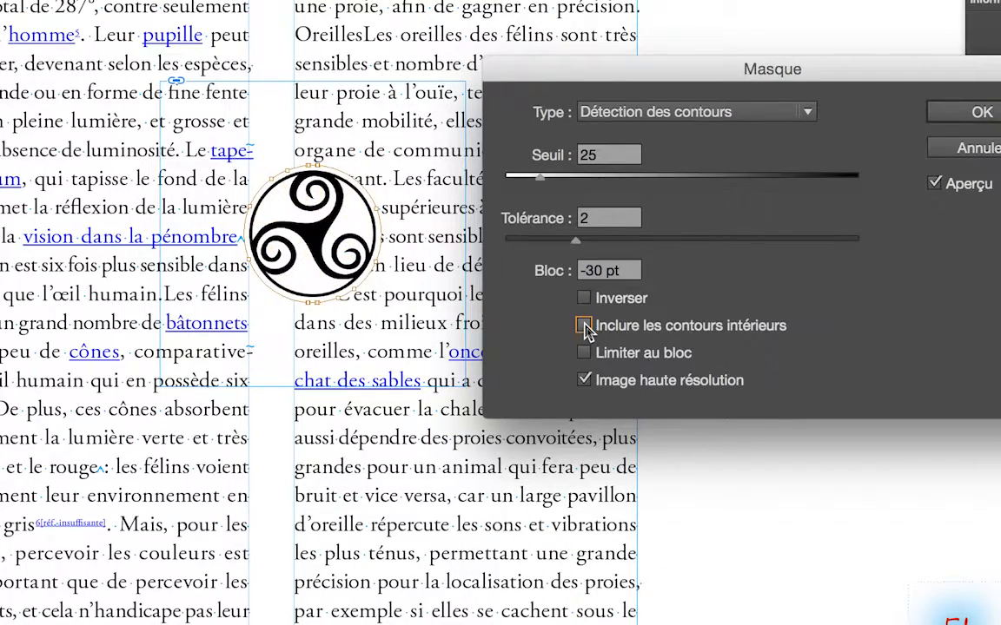
{"action": "left_click", "coordinate": [587, 327]}
{"action": "left_click", "coordinate": [585, 327]}
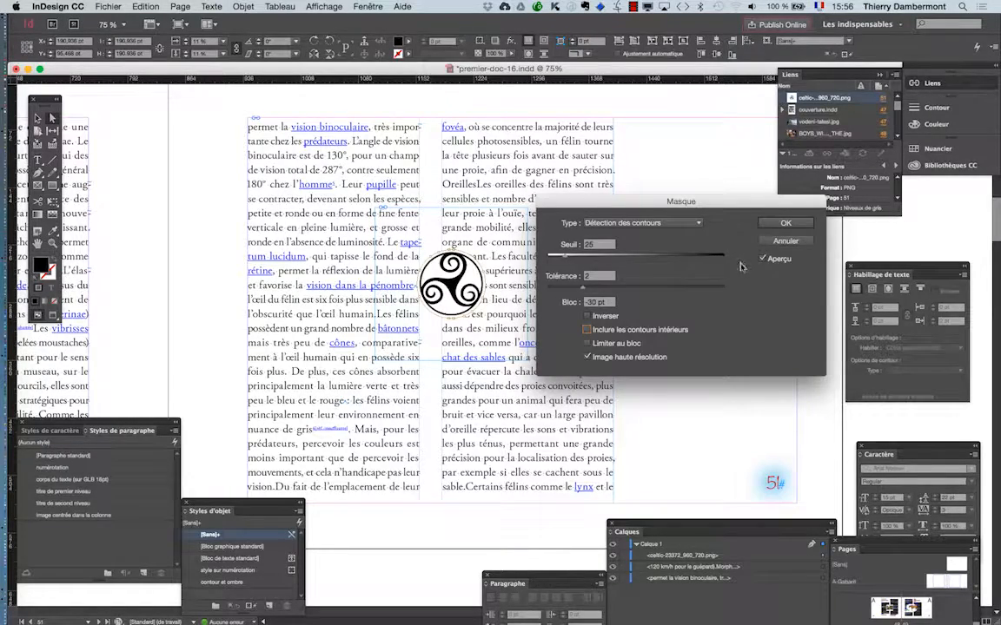
{"action": "key", "text": "Return"}
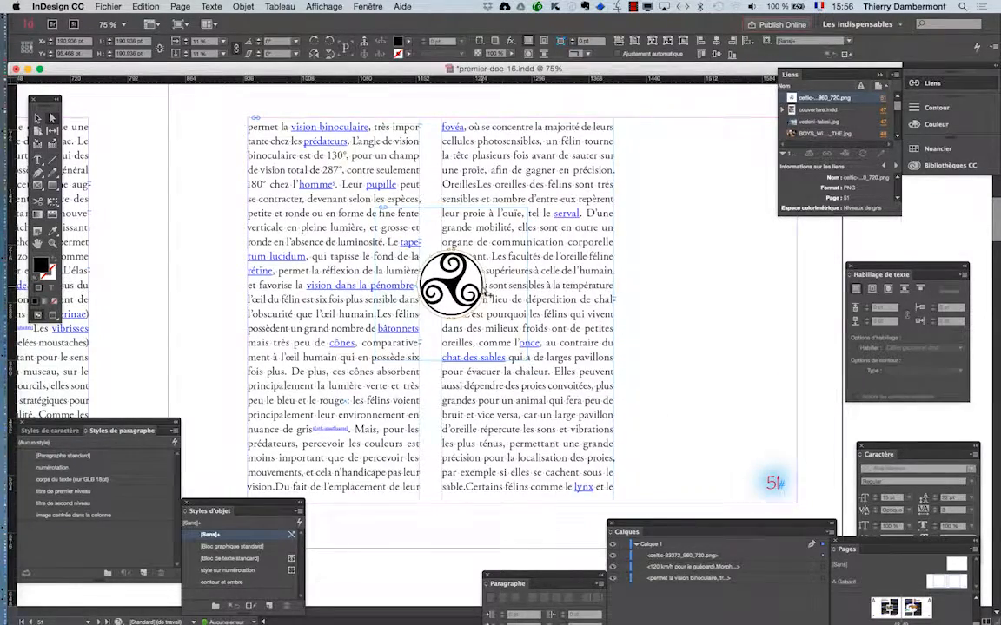
Step: Select the masked image on page 51 and make the surrounding text wrap around the object's shape
{"action": "scroll", "coordinate": [483, 294], "scroll_direction": "up", "scroll_amount": 2}
{"action": "scroll", "coordinate": [483, 293], "scroll_direction": "up", "scroll_amount": 3}
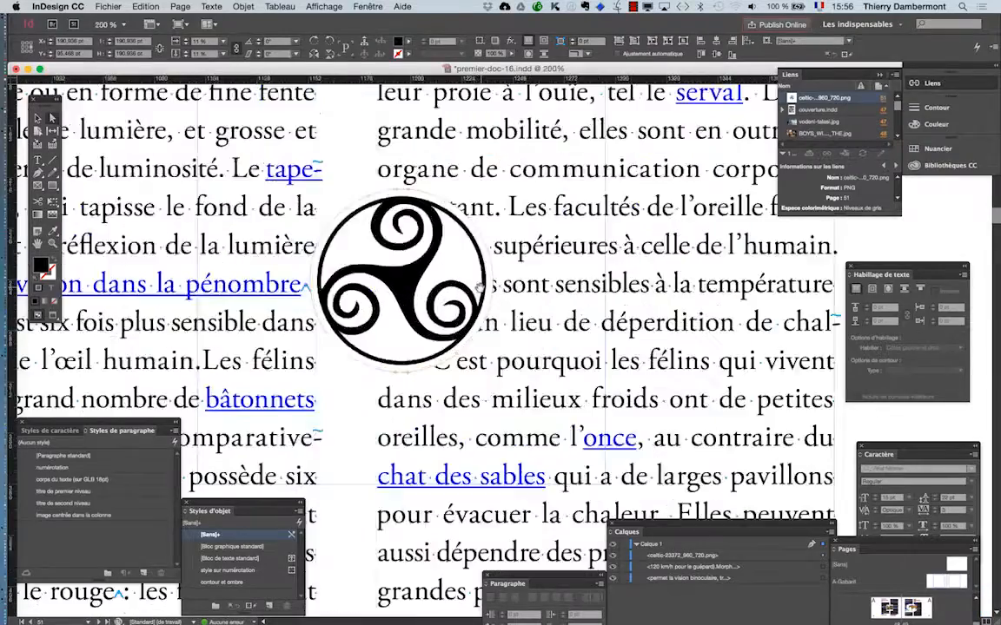
{"action": "scroll", "coordinate": [484, 293], "scroll_direction": "down", "scroll_amount": 1}
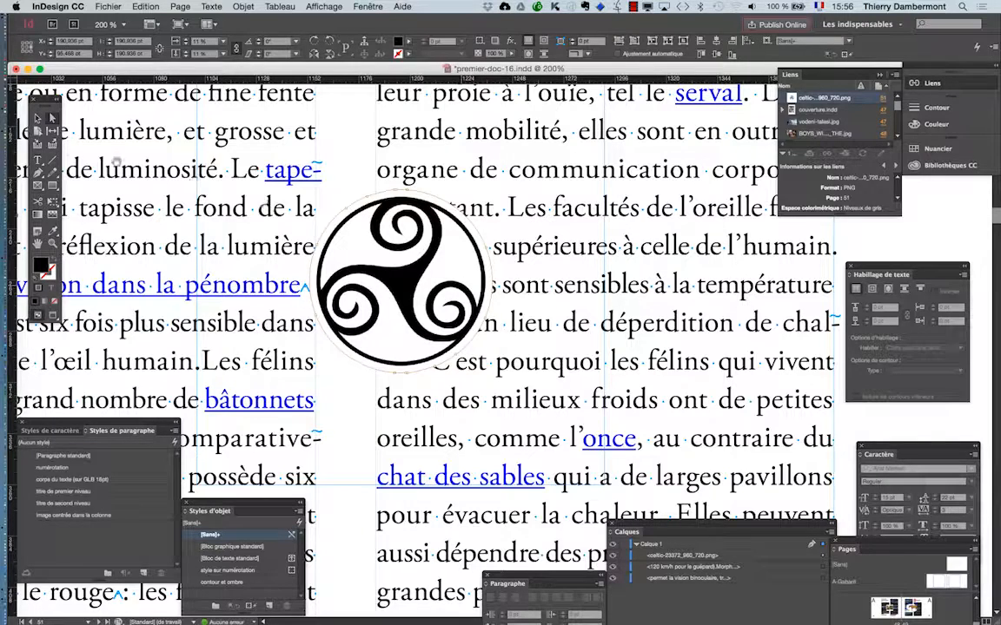
{"action": "left_click", "coordinate": [37, 117]}
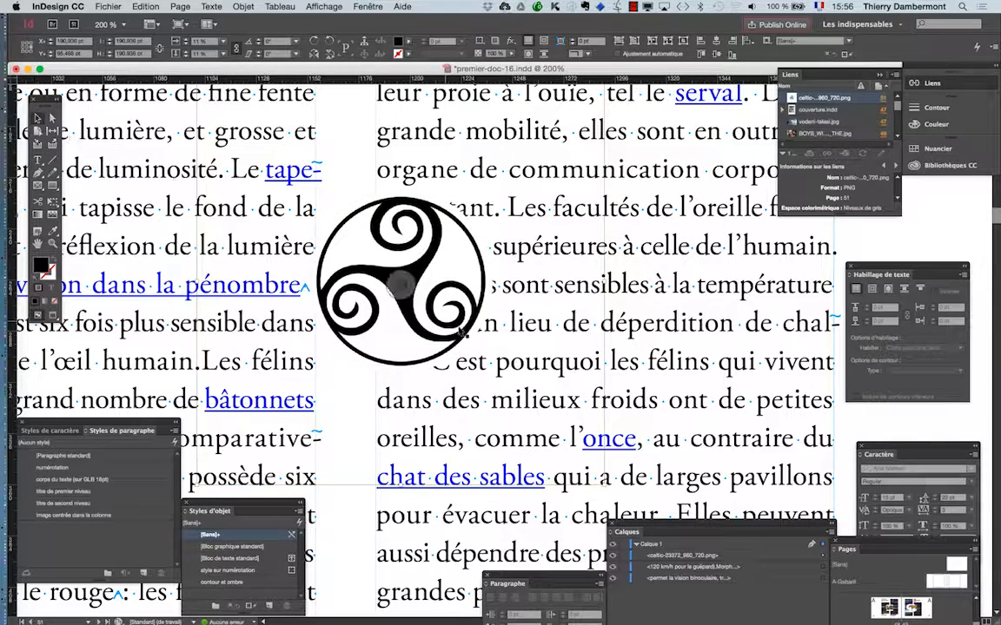
{"action": "scroll", "coordinate": [454, 325], "scroll_direction": "down", "scroll_amount": 1}
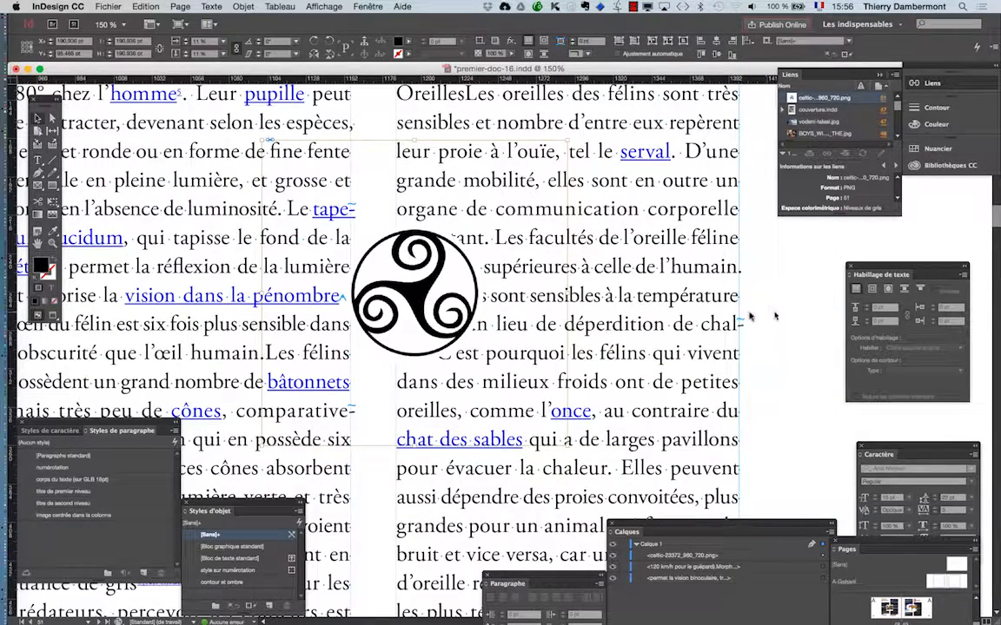
{"action": "left_click", "coordinate": [361, 251]}
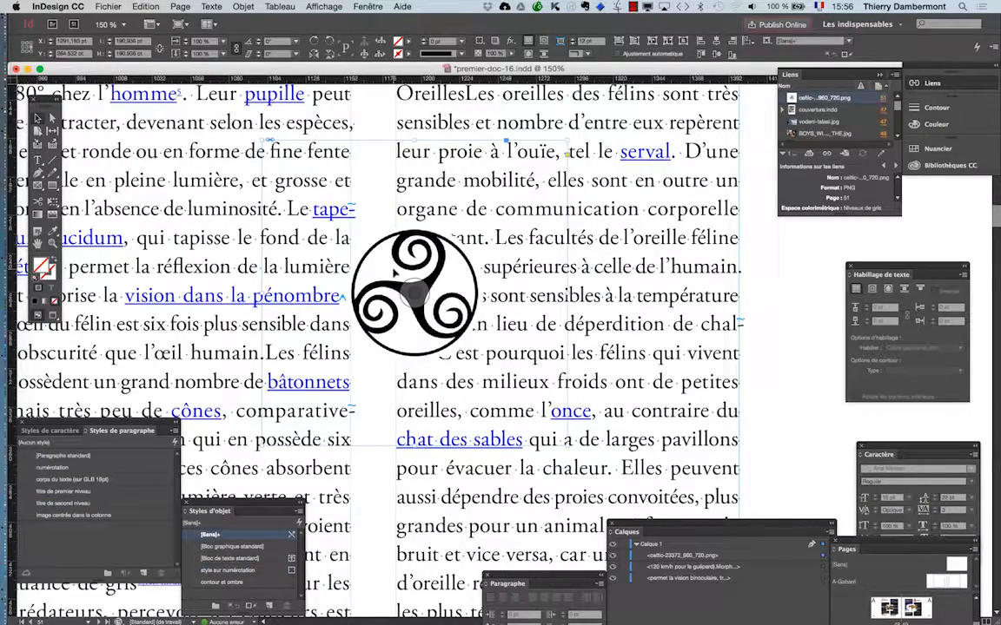
{"action": "scroll", "coordinate": [395, 272], "scroll_direction": "down", "scroll_amount": 3}
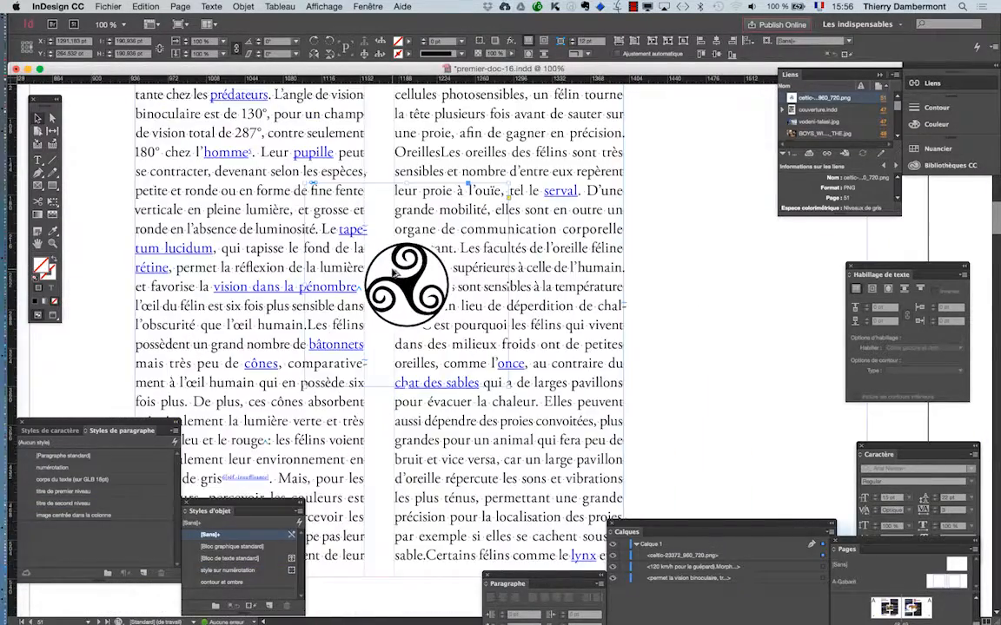
{"action": "scroll", "coordinate": [394, 272], "scroll_direction": "down", "scroll_amount": 1}
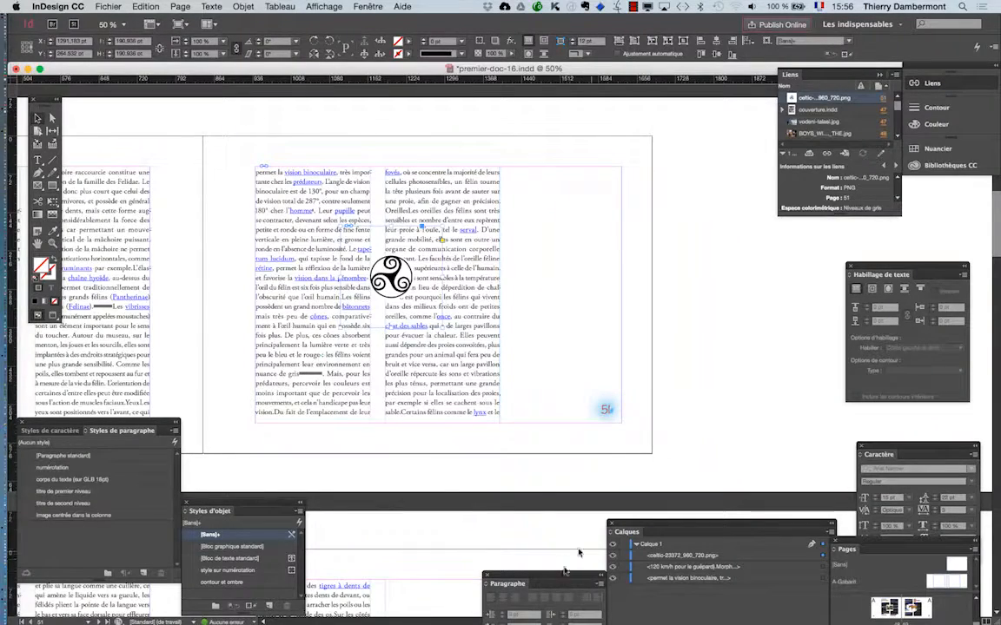
{"action": "left_click_drag", "start_coordinate": [898, 260], "coordinate": [514, 213]}
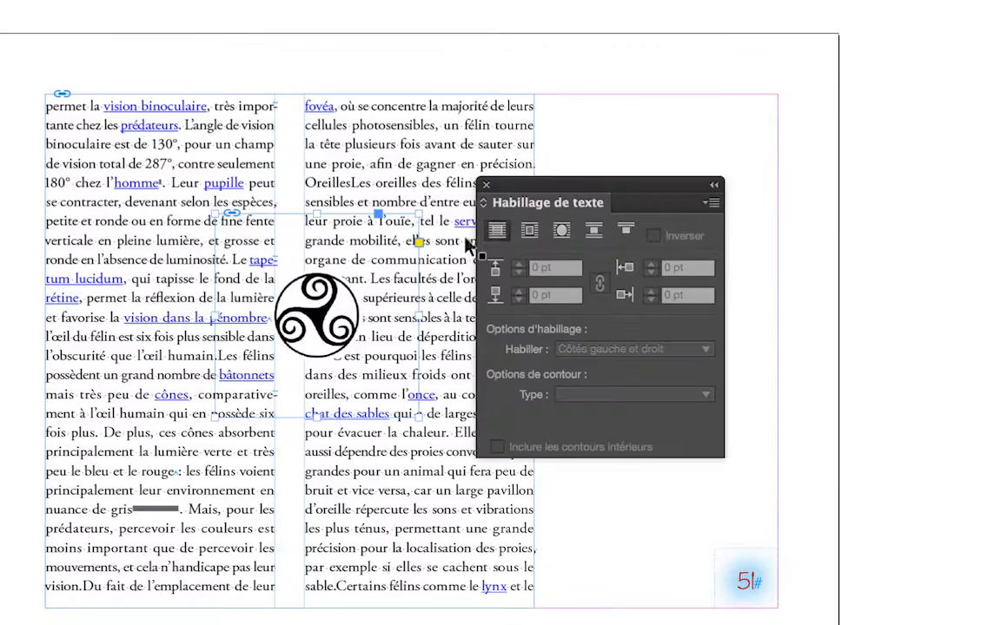
{"action": "left_click", "coordinate": [495, 236]}
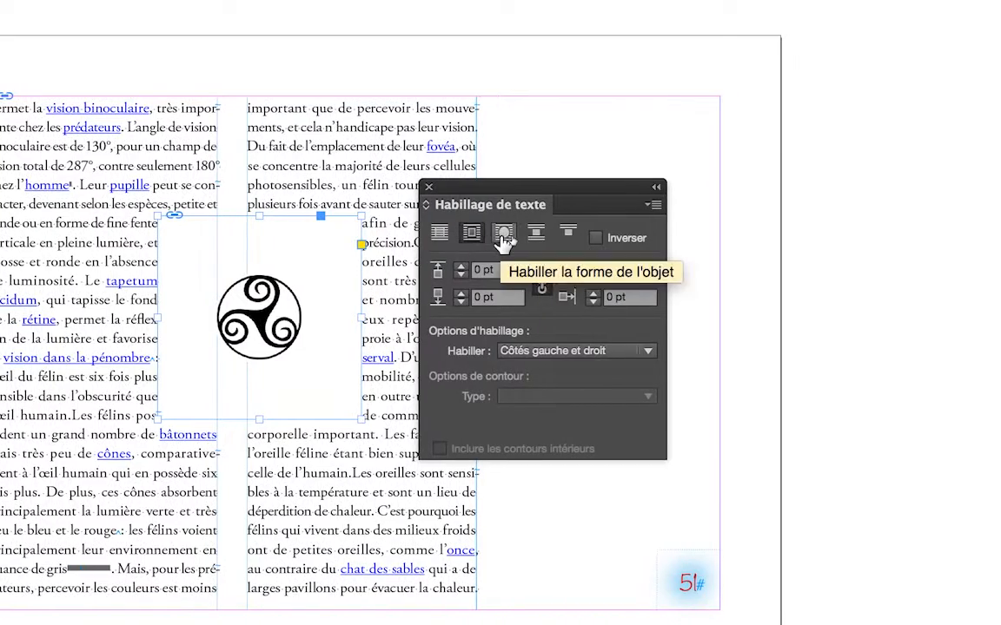
{"action": "left_click", "coordinate": [503, 236]}
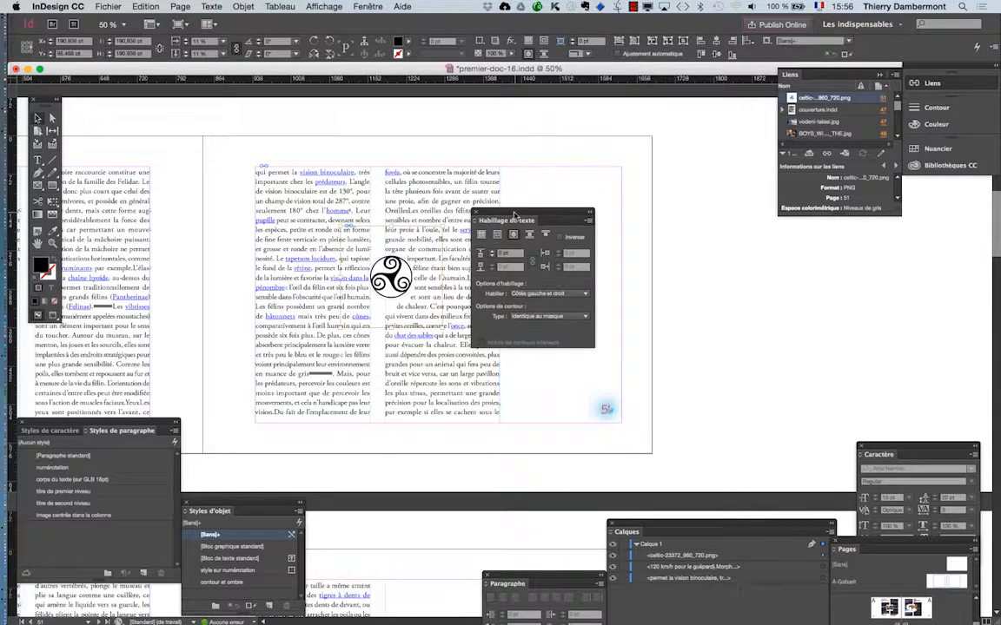
Step: Clear the text wrap settings away from the columns and check the wrapped text with the image deselected
{"action": "left_click_drag", "start_coordinate": [514, 215], "coordinate": [670, 216]}
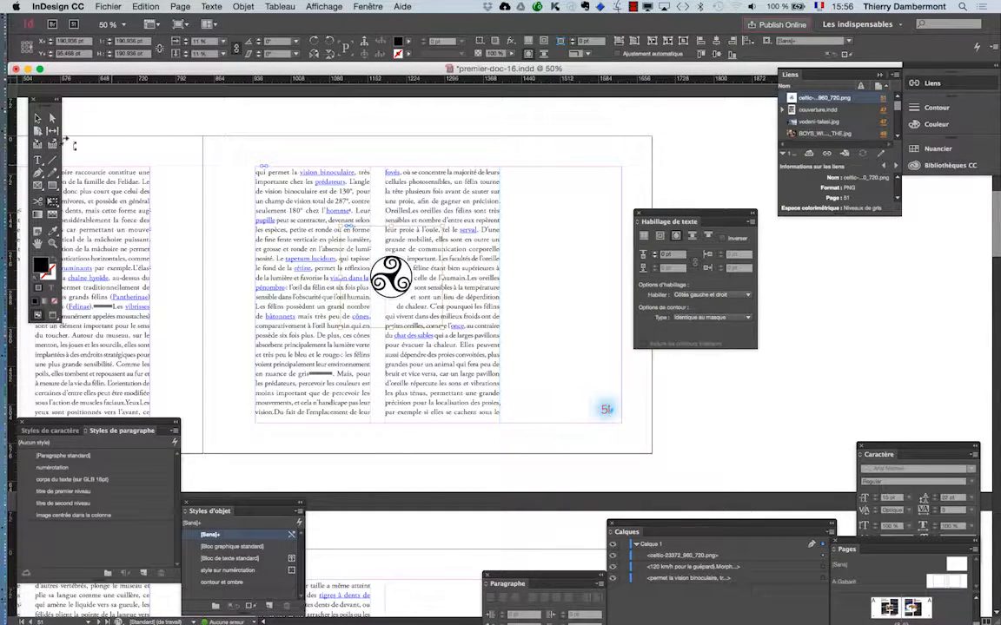
{"action": "left_click", "coordinate": [38, 118]}
{"action": "left_click", "coordinate": [331, 125]}
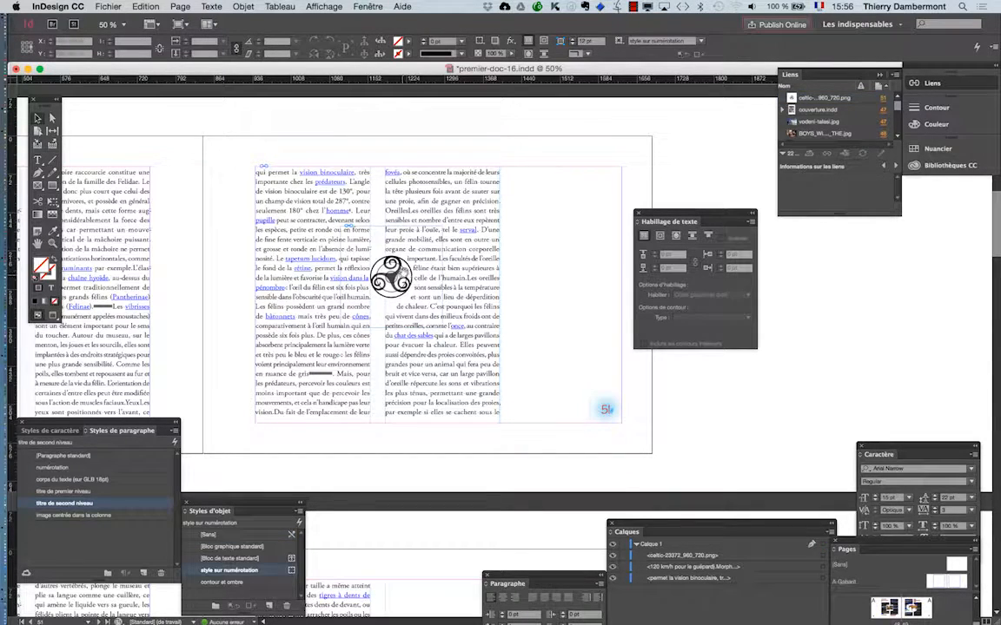
{"action": "left_click", "coordinate": [367, 246]}
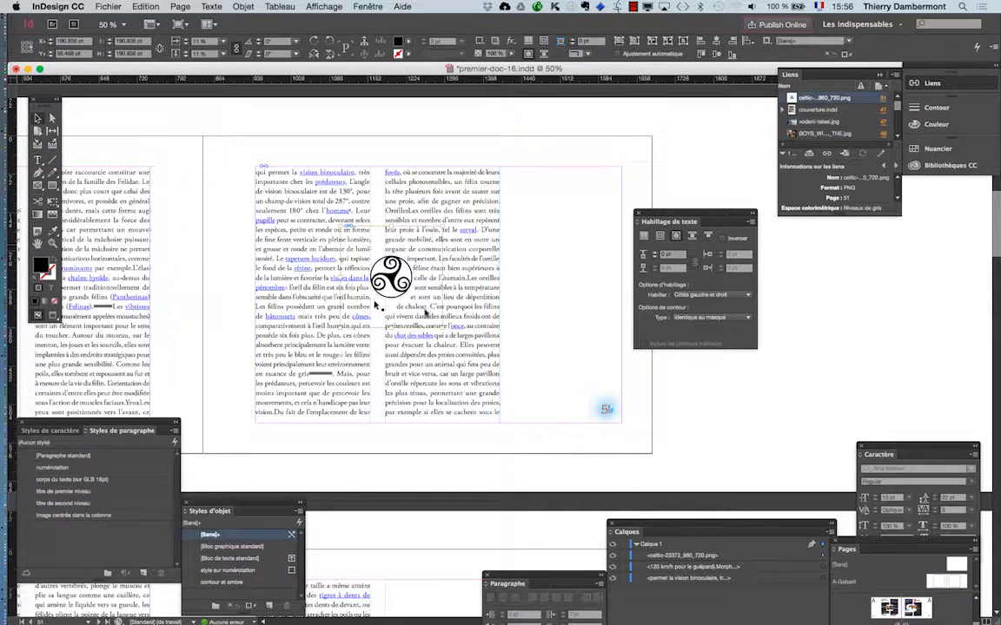
{"action": "left_click", "coordinate": [698, 380]}
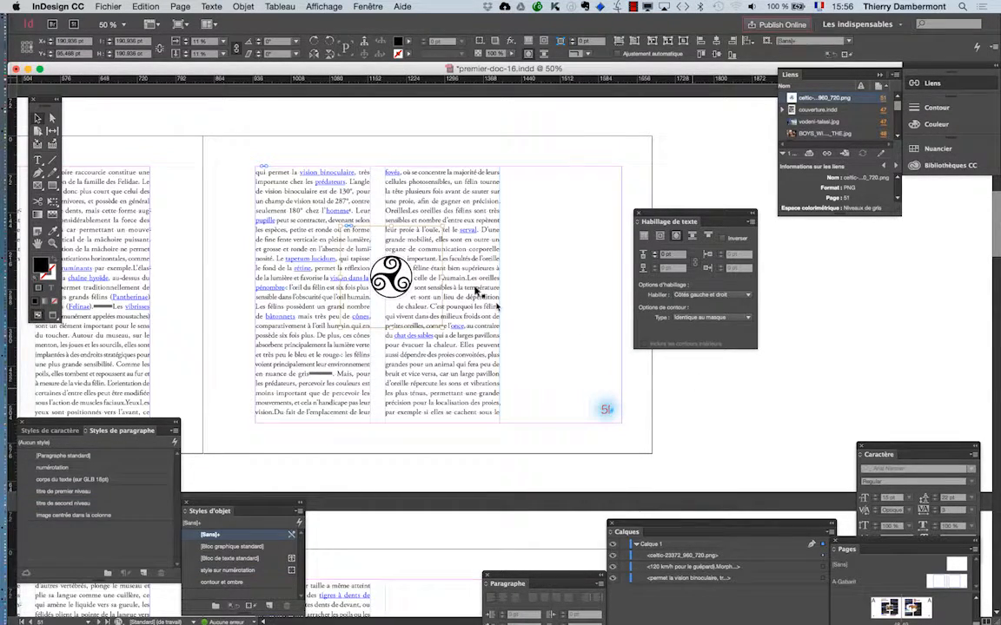
Step: Scale the masked image on page 51 up proportionally to about 361 pt wide, deselect it and examine the surrounding text wrap up close
{"action": "left_click", "coordinate": [417, 261]}
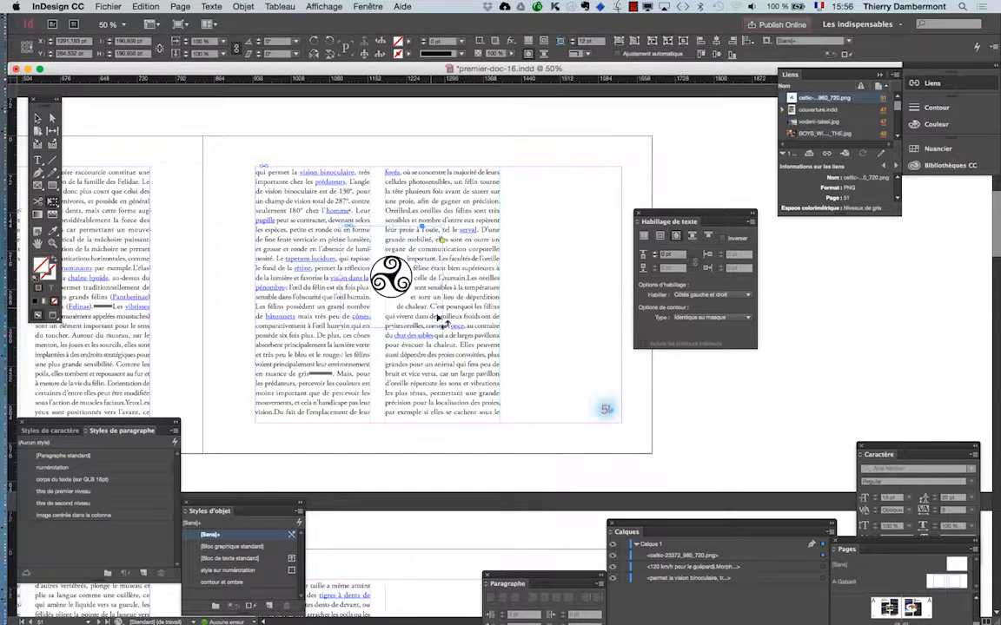
{"action": "left_click_drag", "start_coordinate": [444, 328], "coordinate": [493, 368]}
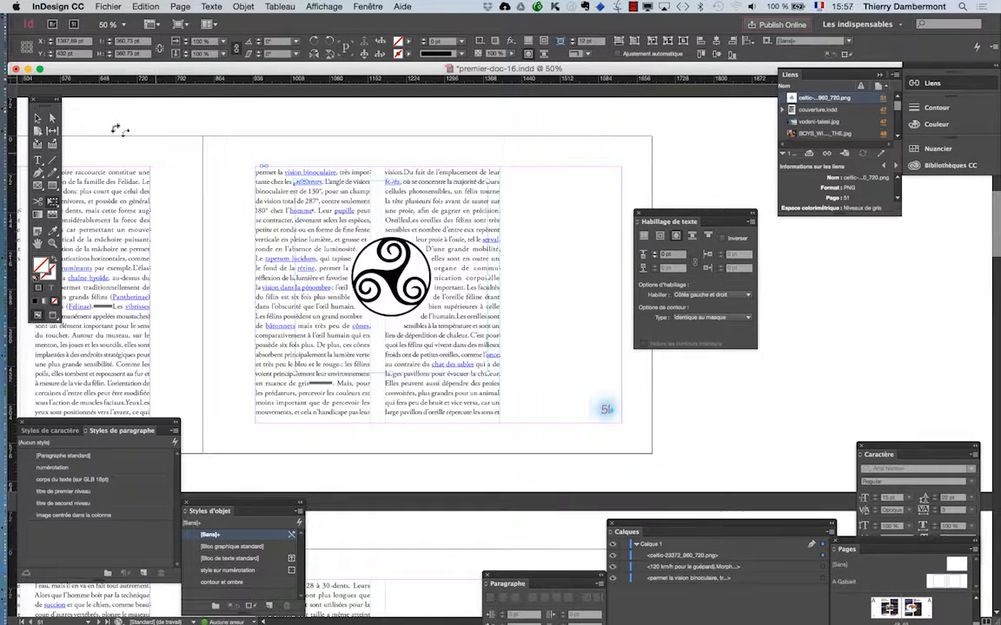
{"action": "left_click", "coordinate": [37, 119]}
{"action": "left_click", "coordinate": [137, 122]}
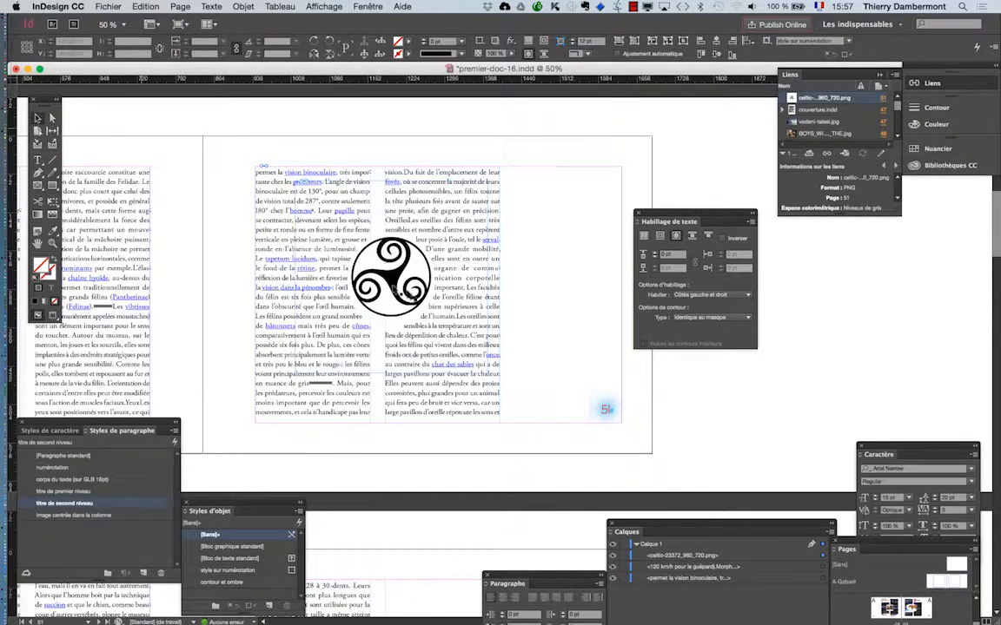
{"action": "scroll", "coordinate": [421, 298], "scroll_direction": "up", "scroll_amount": 1}
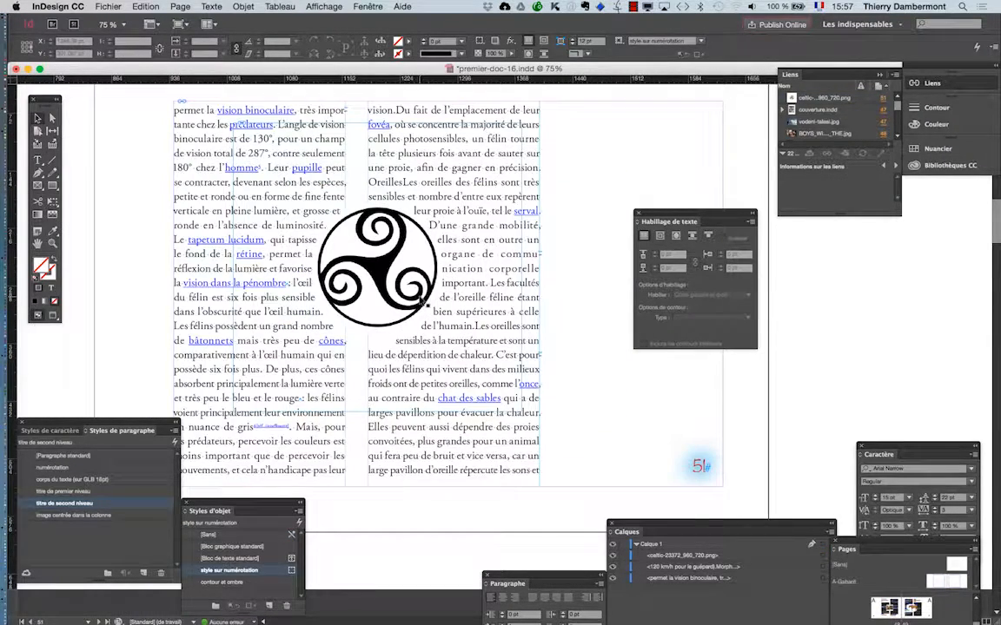
{"action": "scroll", "coordinate": [423, 301], "scroll_direction": "up", "scroll_amount": 1}
{"action": "scroll", "coordinate": [449, 310], "scroll_direction": "up", "scroll_amount": 1}
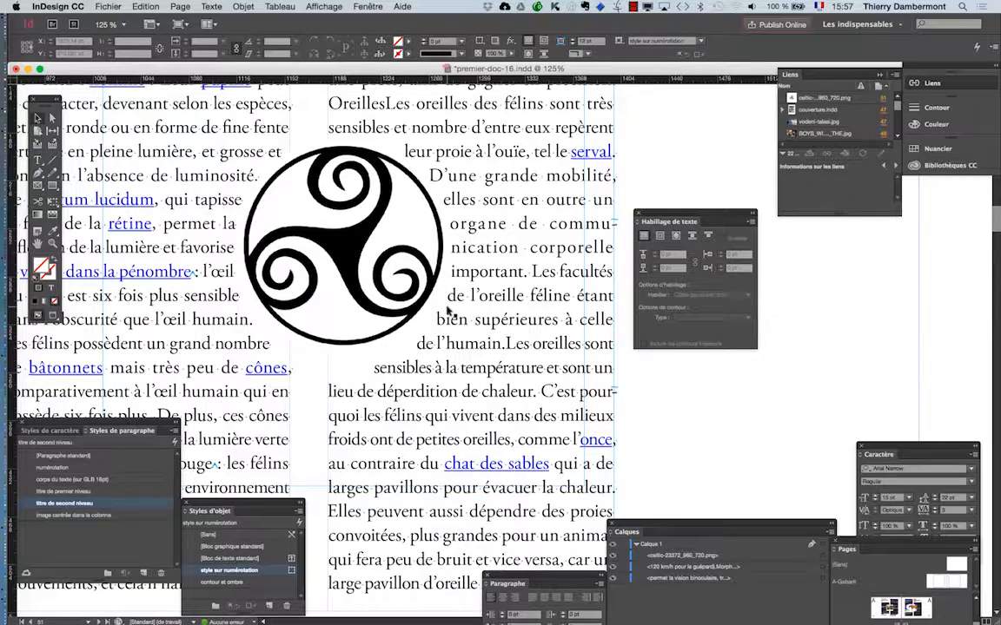
Step: Move the masked image onto the outer edge of page 51's second text column so only that column wraps around it
{"action": "left_click", "coordinate": [421, 274]}
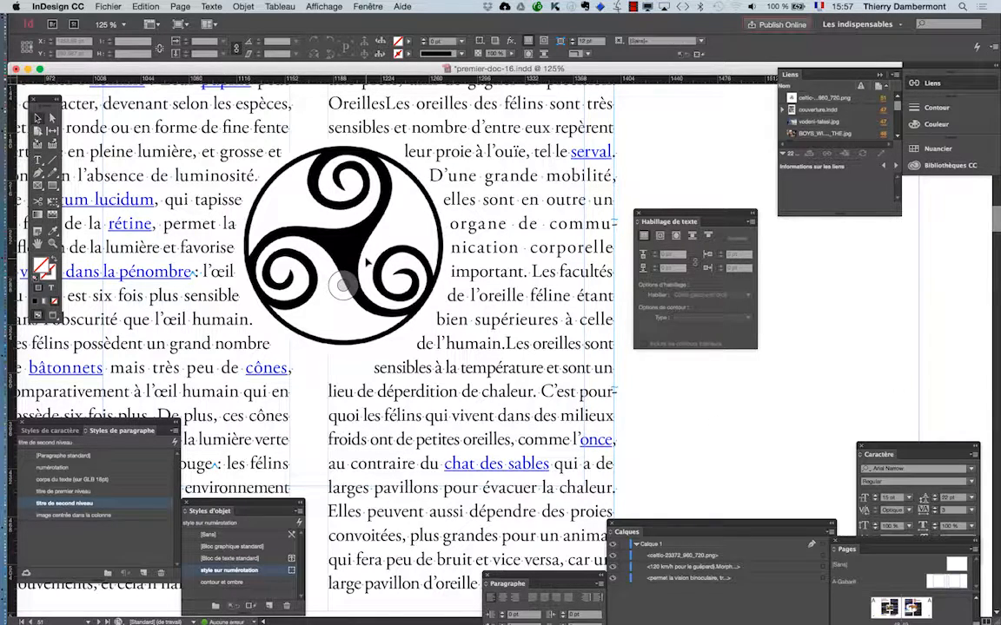
{"action": "left_click_drag", "start_coordinate": [352, 250], "coordinate": [556, 256]}
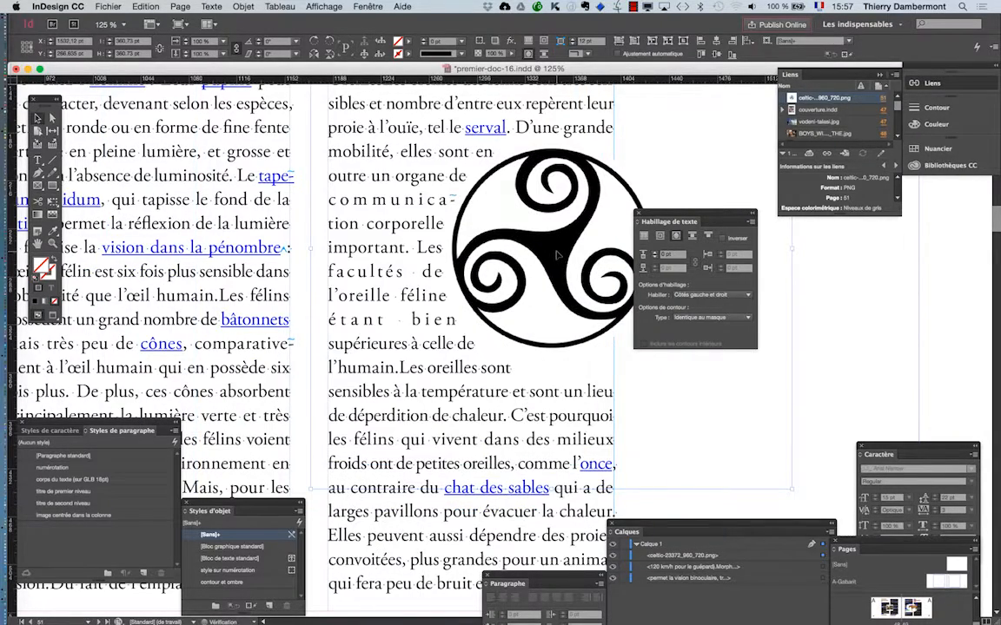
{"action": "left_click_drag", "start_coordinate": [647, 215], "coordinate": [764, 277]}
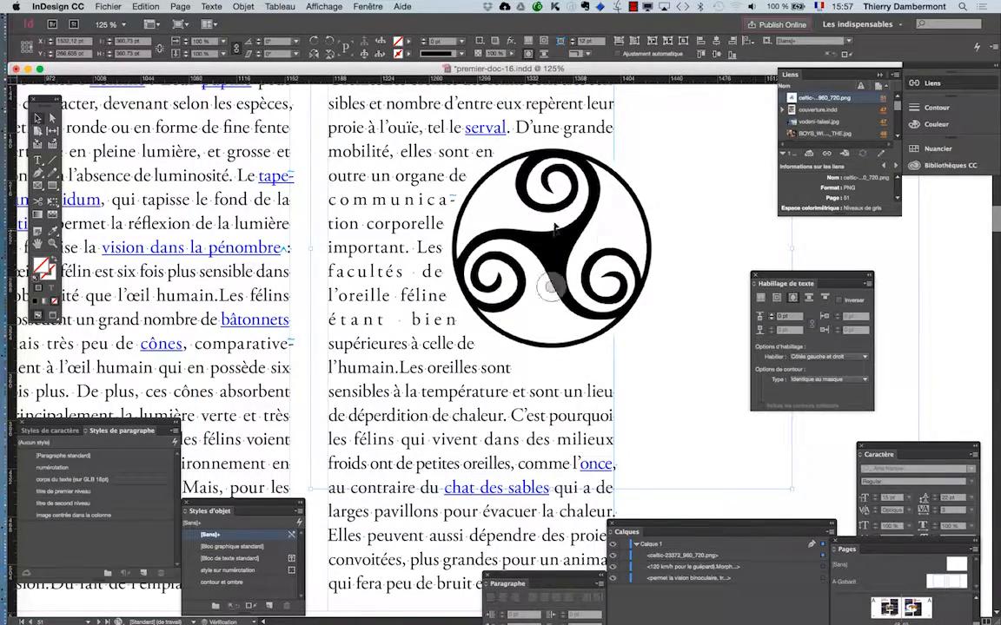
{"action": "left_click_drag", "start_coordinate": [562, 239], "coordinate": [587, 253]}
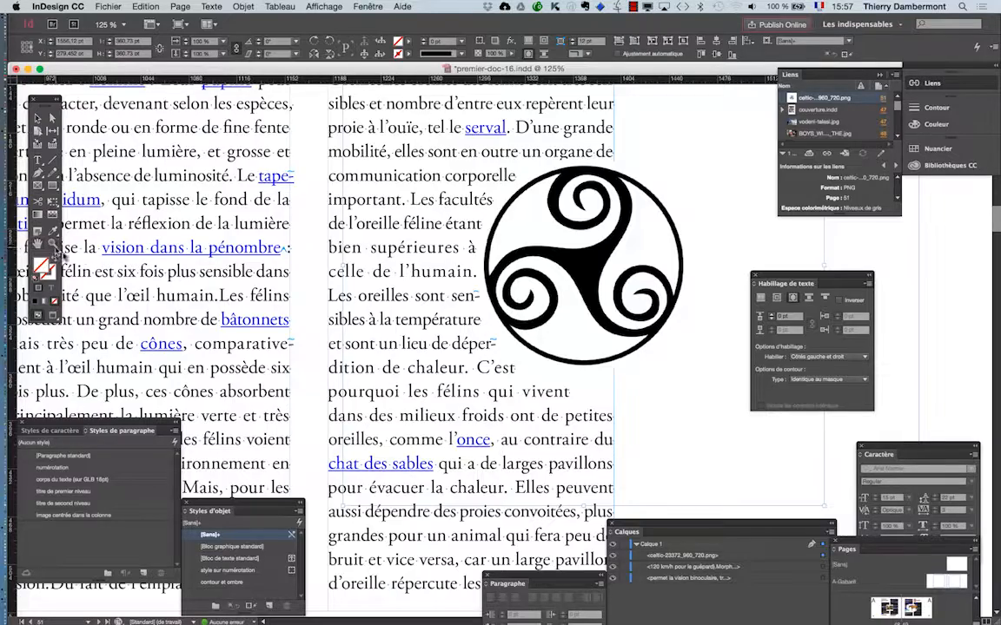
Step: Bring all of page 51 into view and switch the document to preview mode, without guides and frame edges
{"action": "key", "text": "super+minus"}
{"action": "key", "text": "super+minus"}
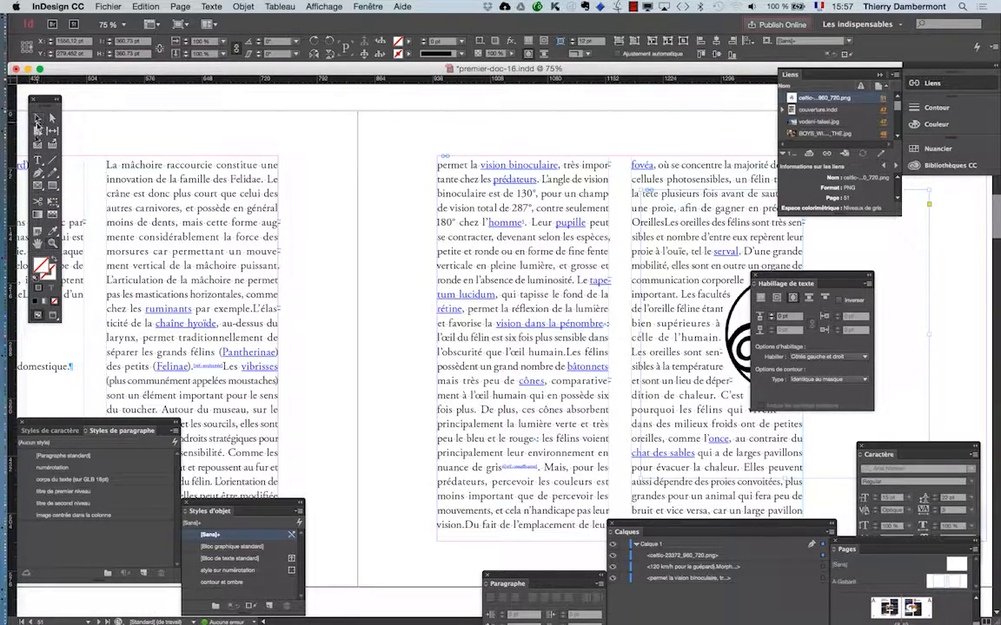
{"action": "left_click_drag", "start_coordinate": [521, 337], "coordinate": [365, 305]}
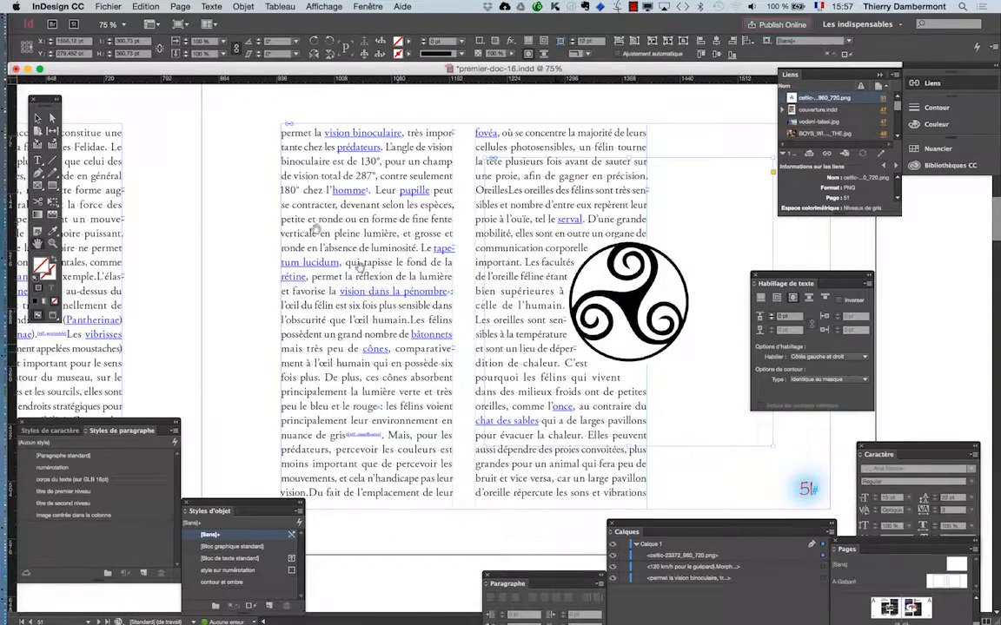
{"action": "left_click", "coordinate": [54, 314]}
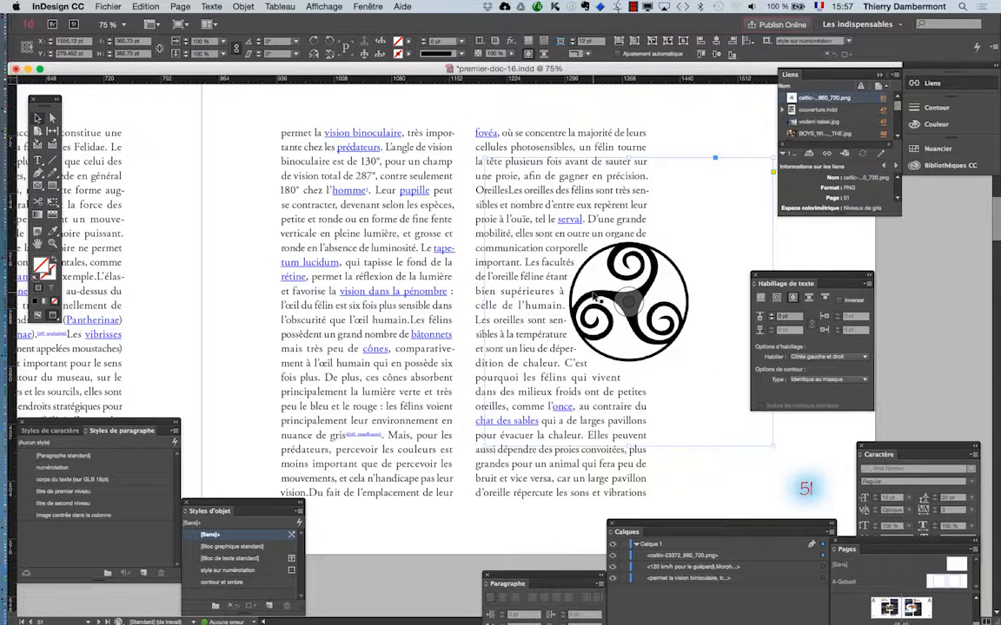
Step: Move the masked image higher along the second column's outer edge, to about X 1584 pt, Y 187 pt, and deselect it
{"action": "left_click", "coordinate": [583, 297]}
{"action": "left_click_drag", "start_coordinate": [586, 299], "coordinate": [620, 228]}
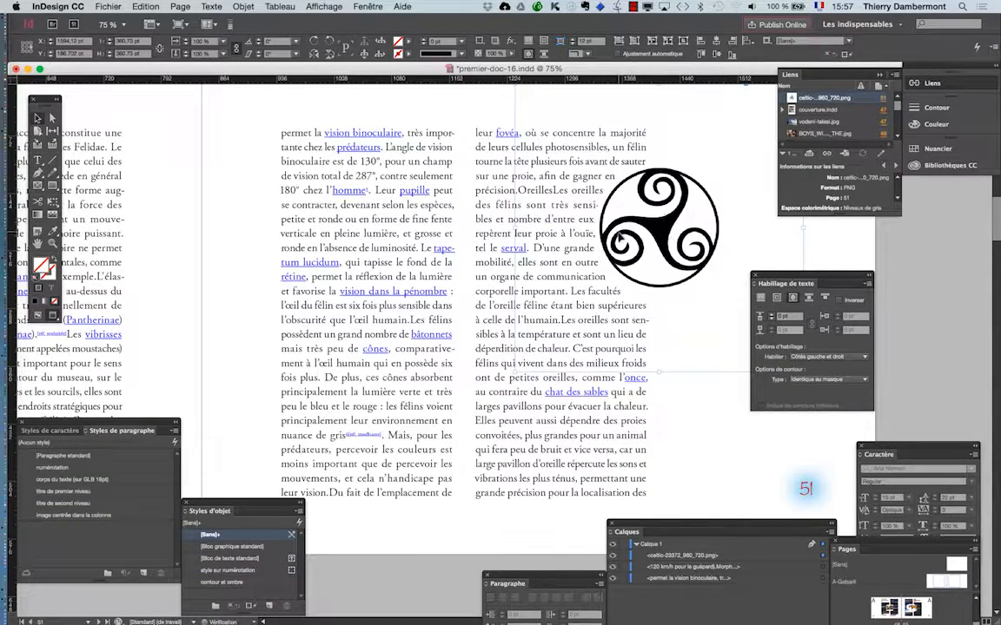
{"action": "key", "text": "super+minus"}
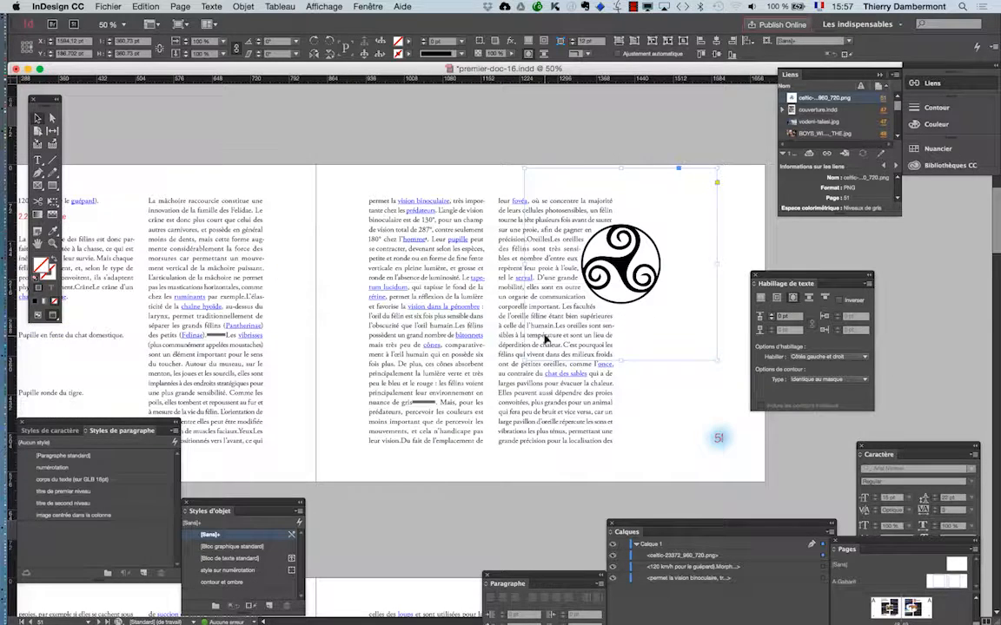
{"action": "left_click", "coordinate": [207, 154]}
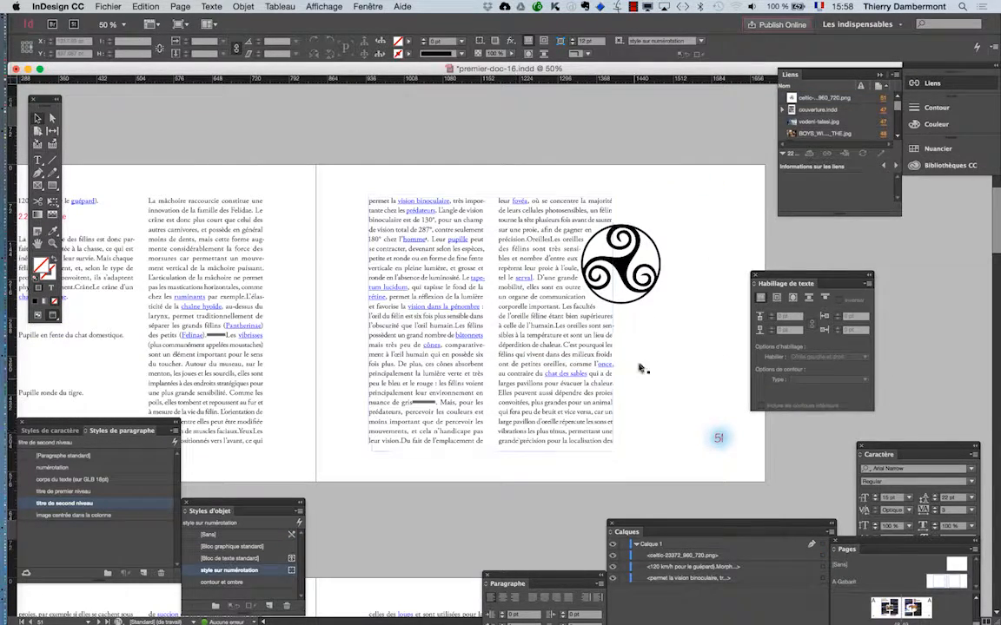
Step: Save the document as a new version named premier-doc-17.indd in the same folder
{"action": "left_click", "coordinate": [97, 6]}
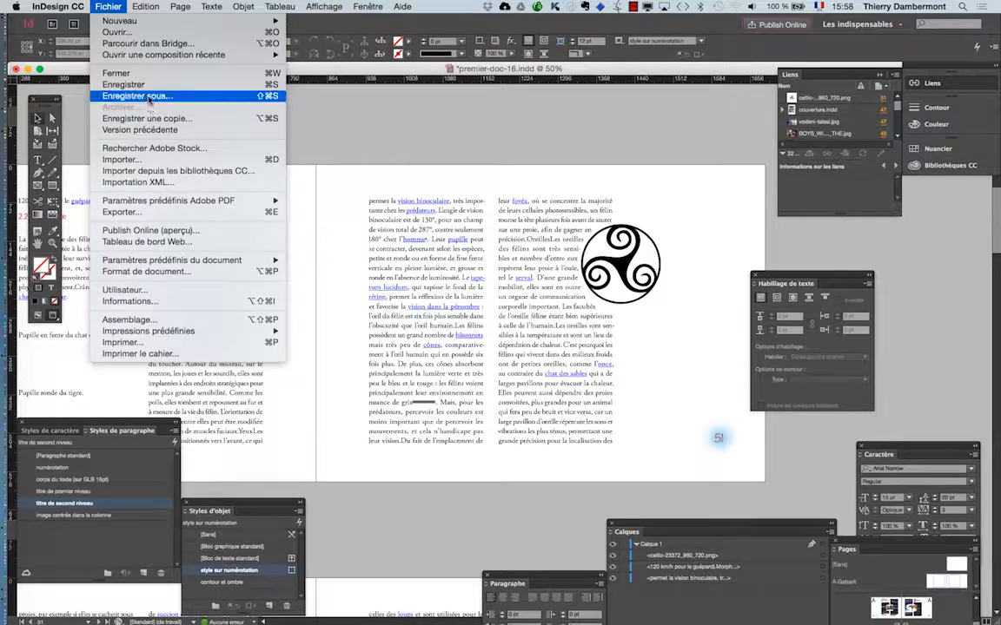
{"action": "left_click", "coordinate": [134, 97]}
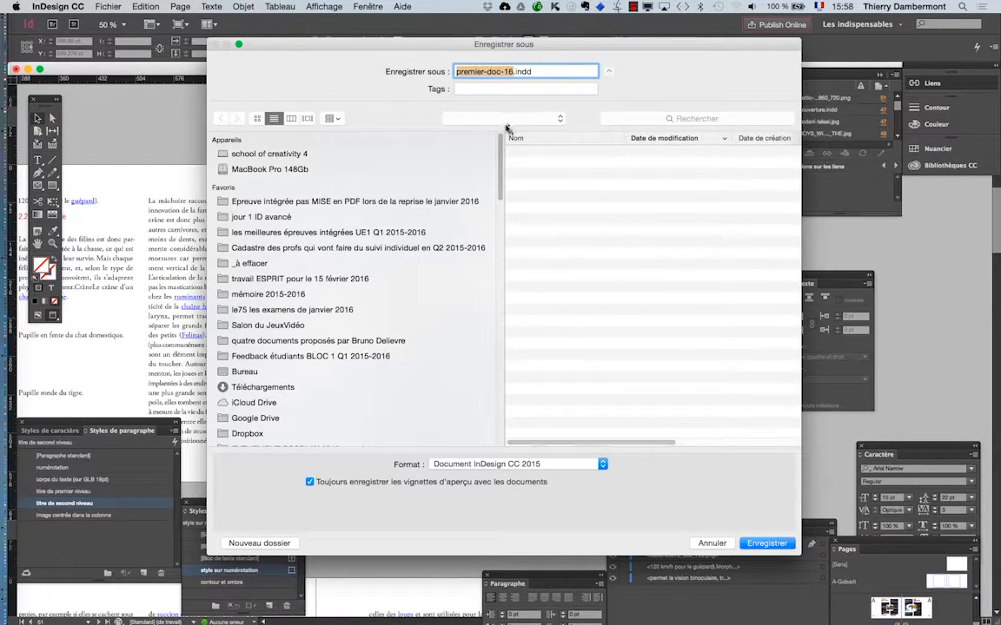
{"action": "left_click", "coordinate": [513, 72]}
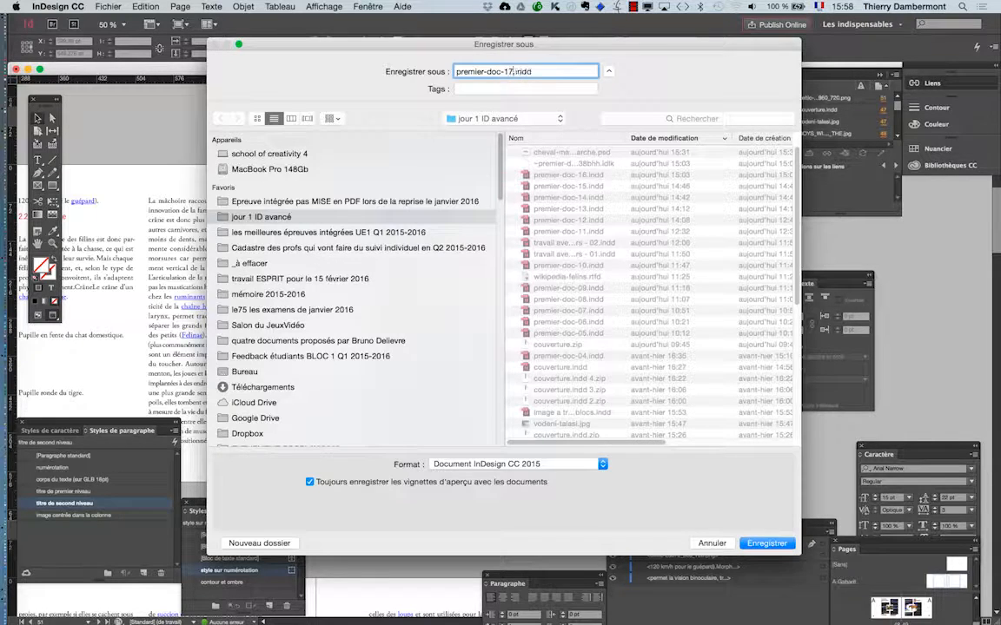
{"action": "key", "text": "BackSpace"}
{"action": "type", "text": "7"}
{"action": "key", "text": "Return"}
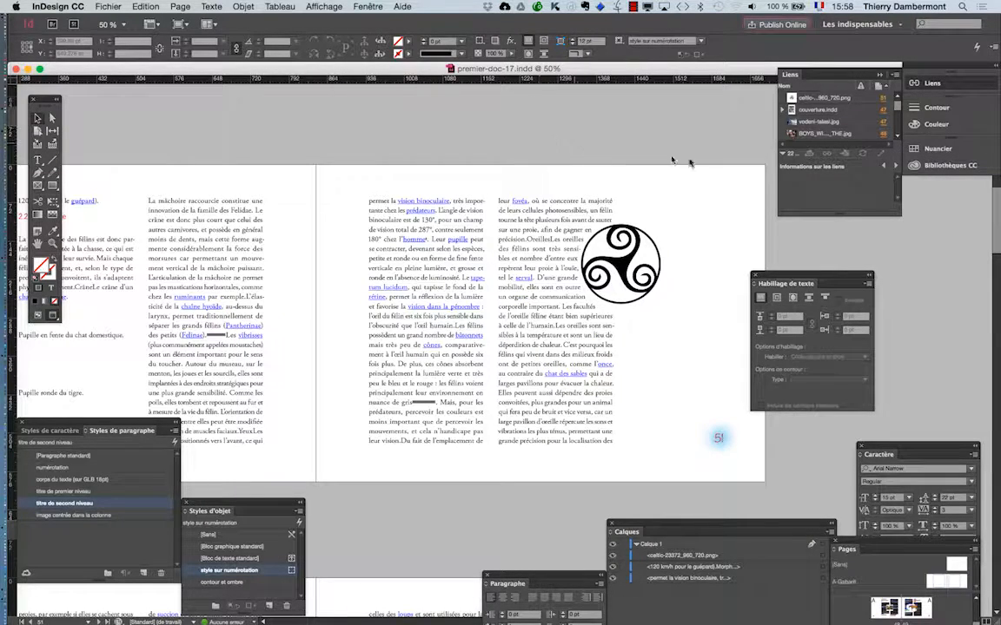
Step: Draw a rectangle covering the whole of page 51, about 842 by 594 pt
{"action": "left_click_drag", "start_coordinate": [771, 276], "coordinate": [840, 288]}
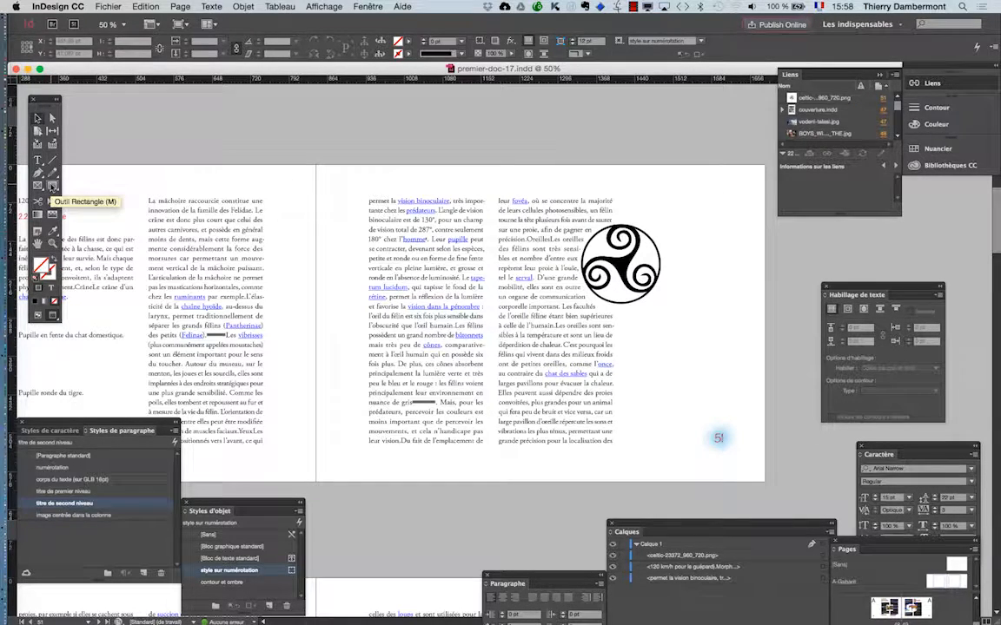
{"action": "left_click", "coordinate": [52, 186]}
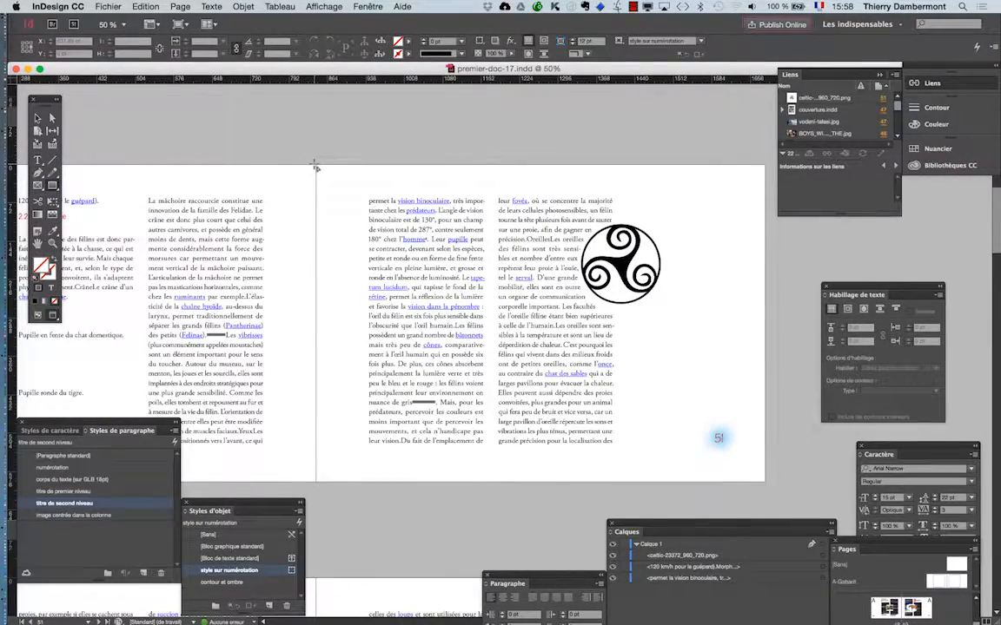
{"action": "left_click_drag", "start_coordinate": [317, 166], "coordinate": [765, 481]}
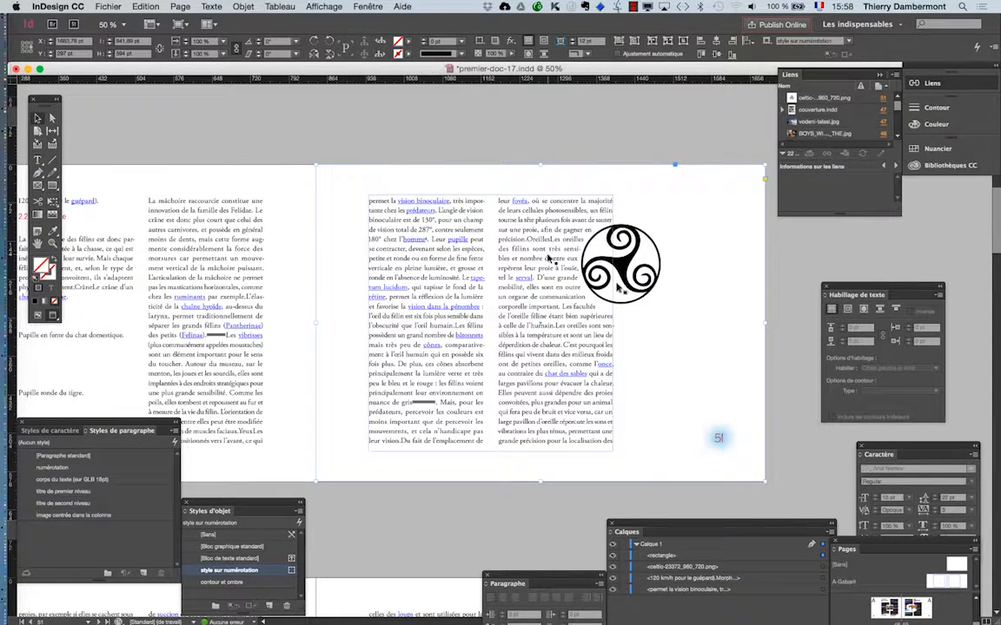
Step: Try filling the page-sized rectangle with the C=100 M=90 J=10 N=0 swatch at a 41% tint
{"action": "left_click_drag", "start_coordinate": [745, 527], "coordinate": [497, 528]}
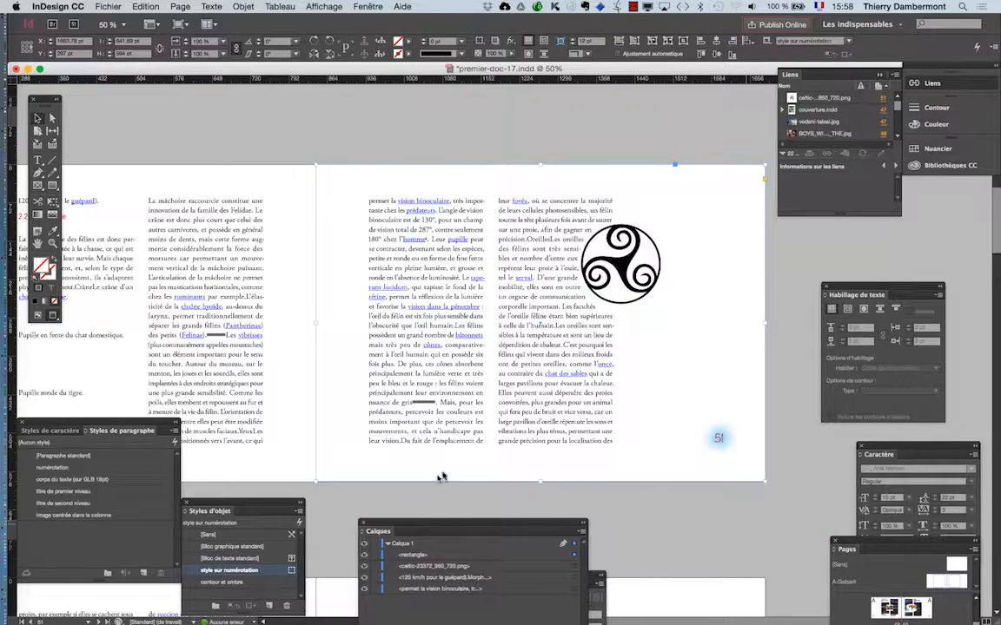
{"action": "left_click", "coordinate": [934, 151]}
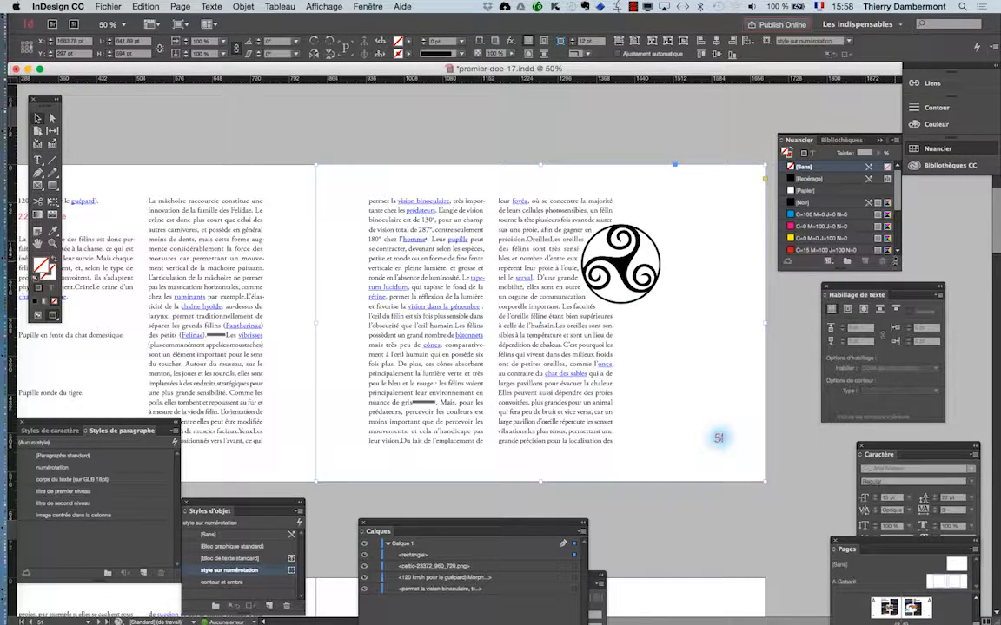
{"action": "left_click_drag", "start_coordinate": [896, 263], "coordinate": [895, 407]}
{"action": "left_click", "coordinate": [810, 309]}
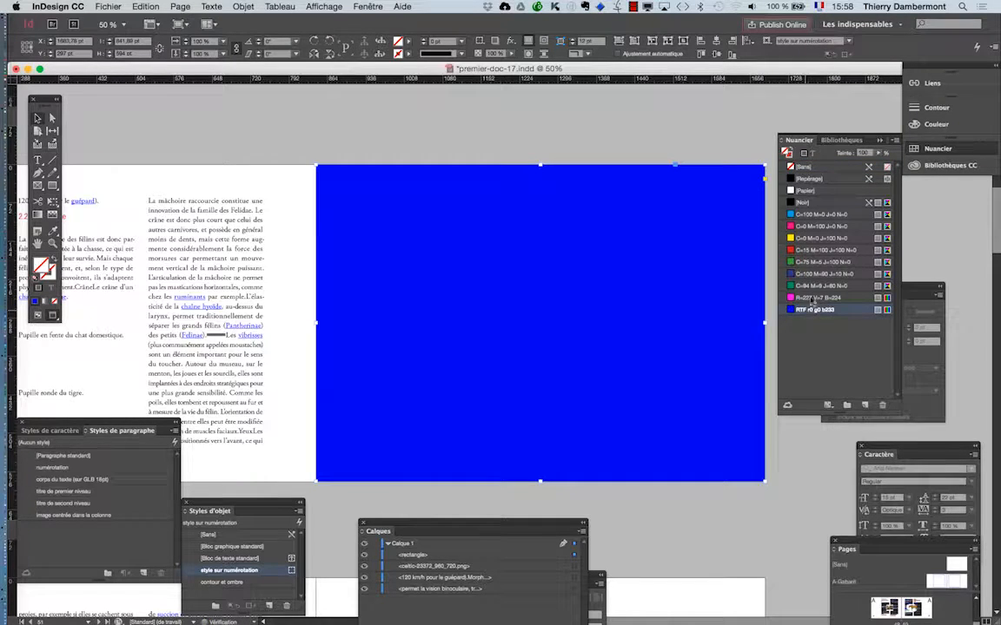
{"action": "left_click", "coordinate": [816, 274]}
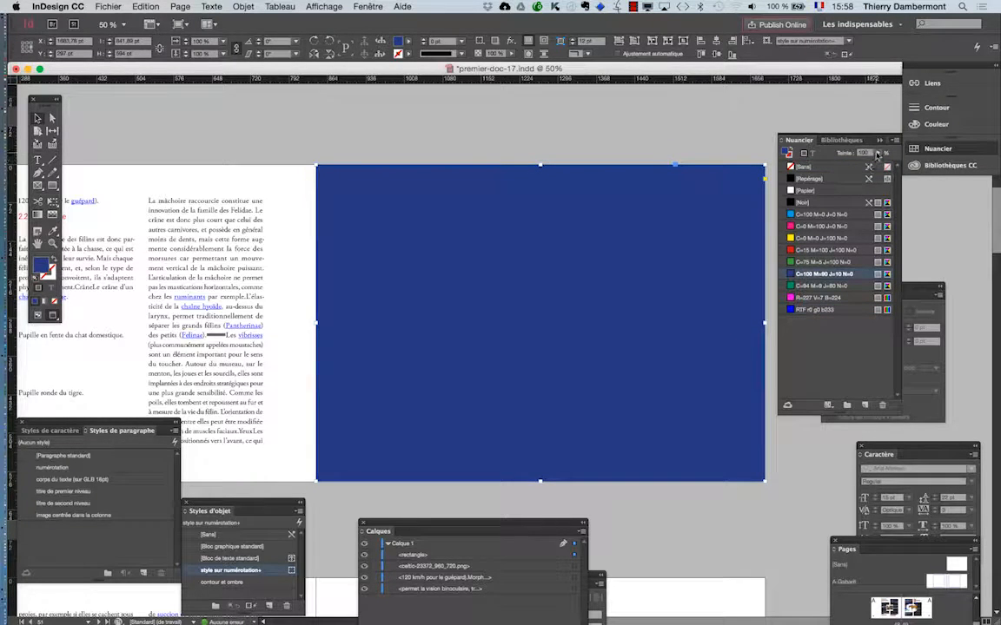
{"action": "left_click", "coordinate": [876, 154]}
{"action": "left_click_drag", "start_coordinate": [873, 165], "coordinate": [844, 167]}
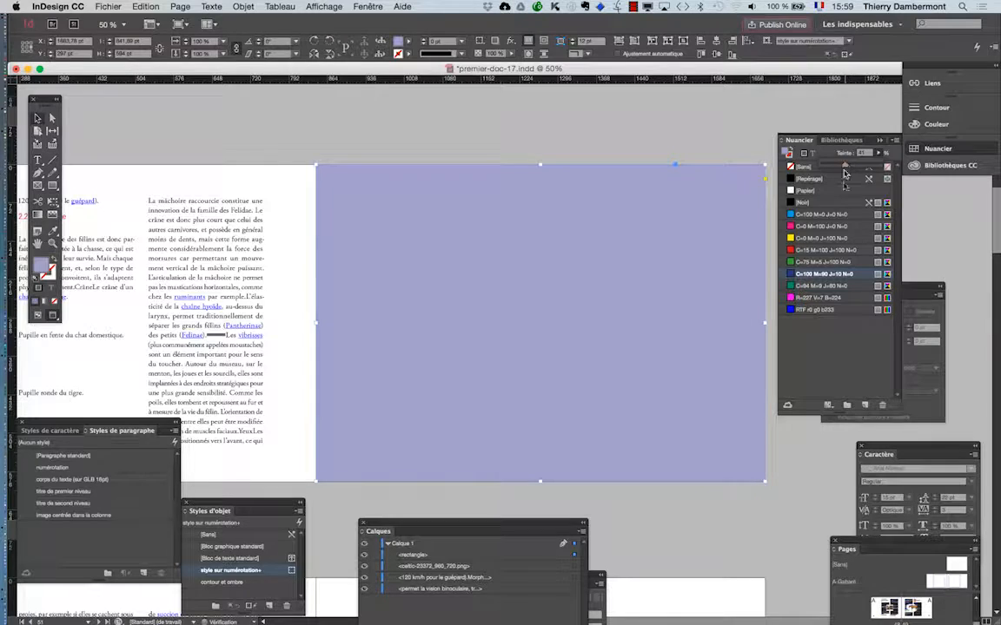
Step: Fill the page-sized rectangle with the C=100 M=0 J=0 N=0 swatch at a 24% tint
{"action": "left_click", "coordinate": [812, 214]}
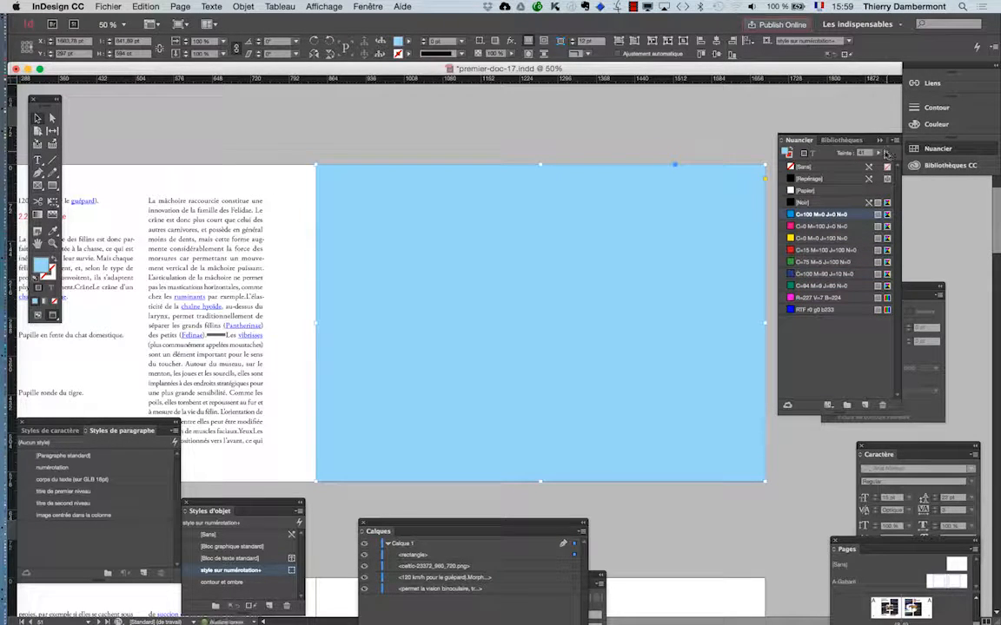
{"action": "left_click", "coordinate": [878, 154]}
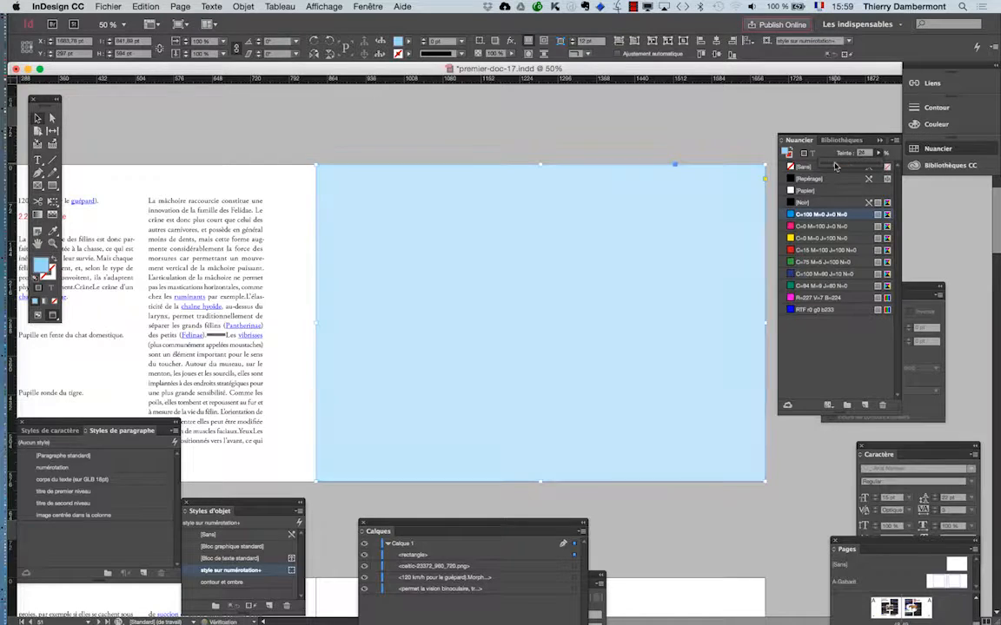
{"action": "left_click_drag", "start_coordinate": [840, 165], "coordinate": [834, 166]}
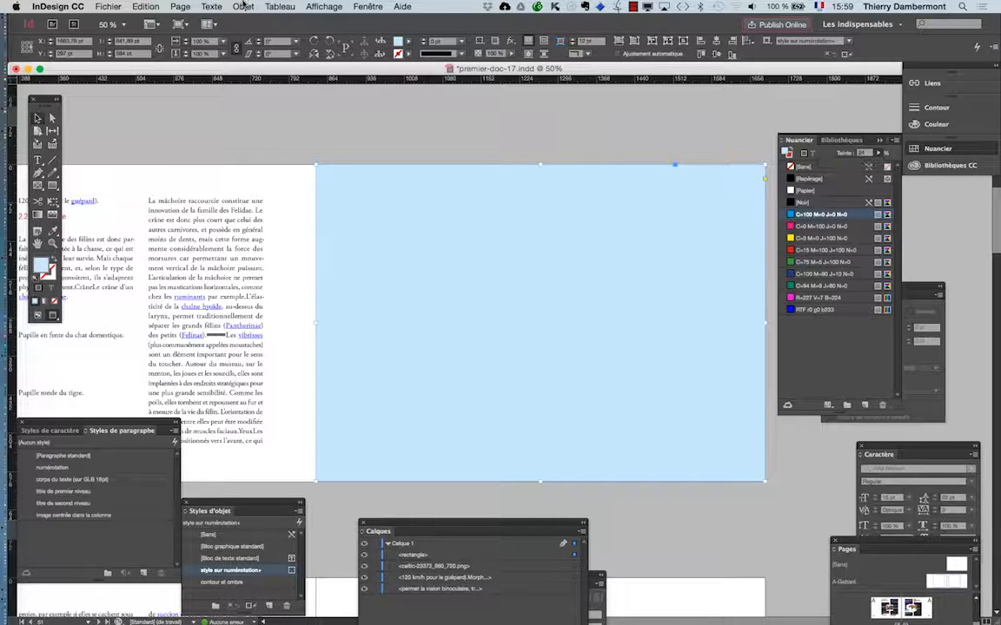
Step: Send the light blue rectangle to the back, behind the text and image, and deselect everything
{"action": "left_click", "coordinate": [246, 6]}
{"action": "mouse_move", "coordinate": [251, 43]}
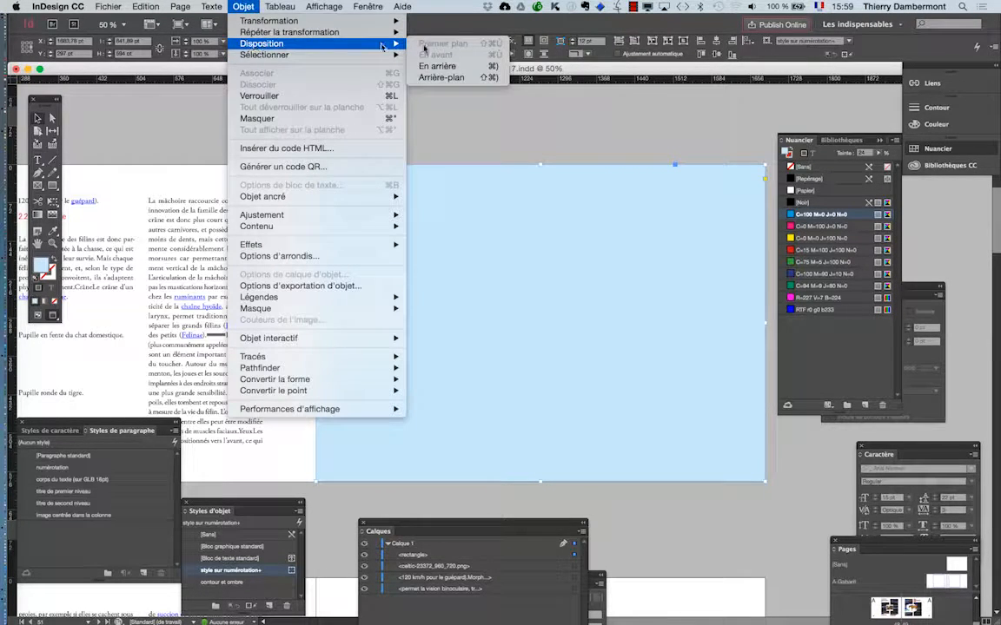
{"action": "left_click", "coordinate": [477, 81]}
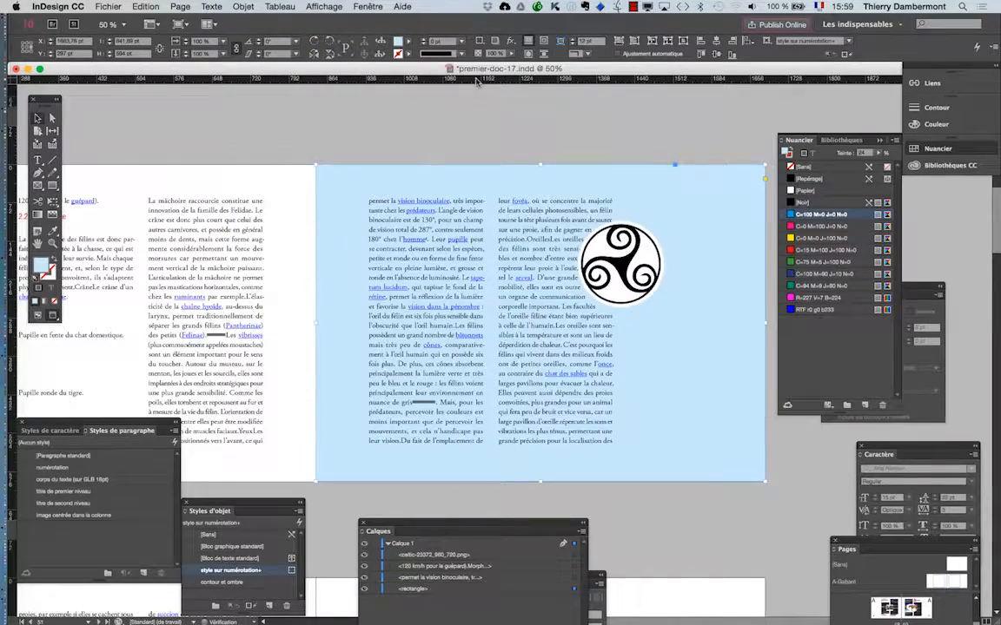
{"action": "key", "text": "super+shift+a"}
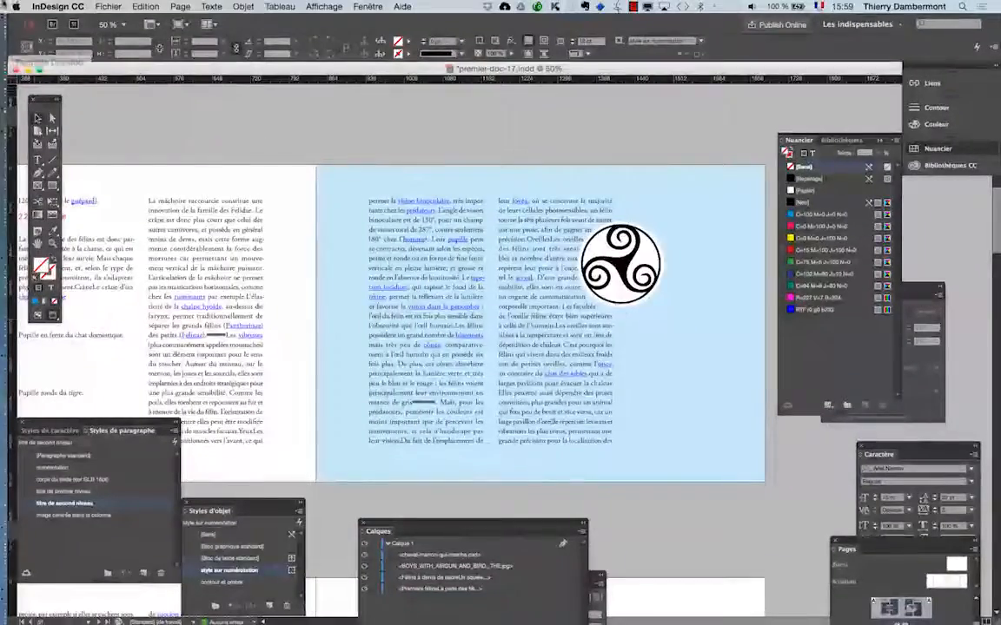
Step: Save the document as a new version named premier-doc-18.indd in the jour 1 ID avancé folder
{"action": "left_click", "coordinate": [108, 6]}
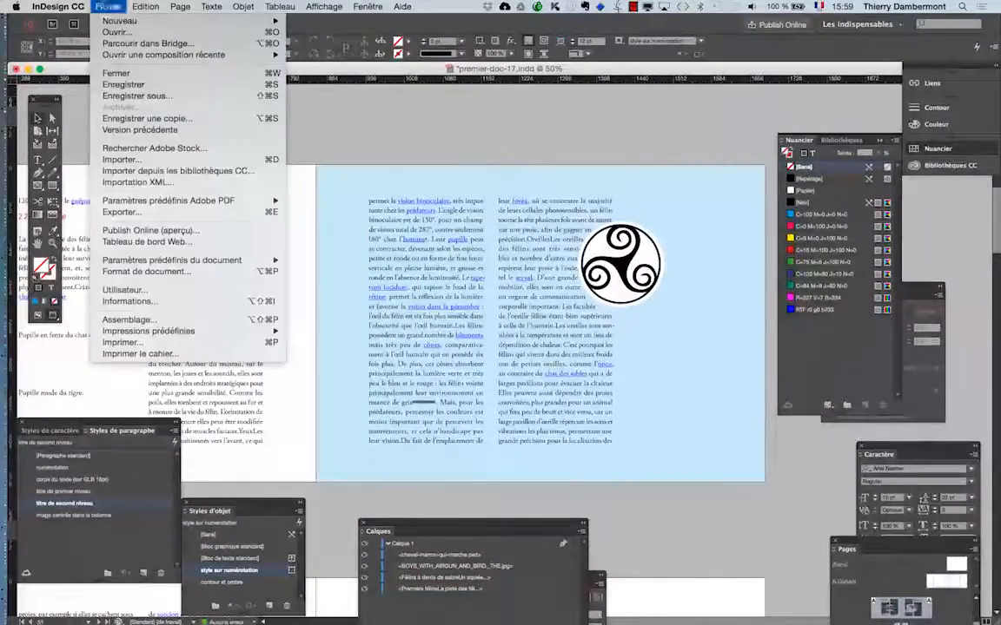
{"action": "left_click", "coordinate": [130, 97]}
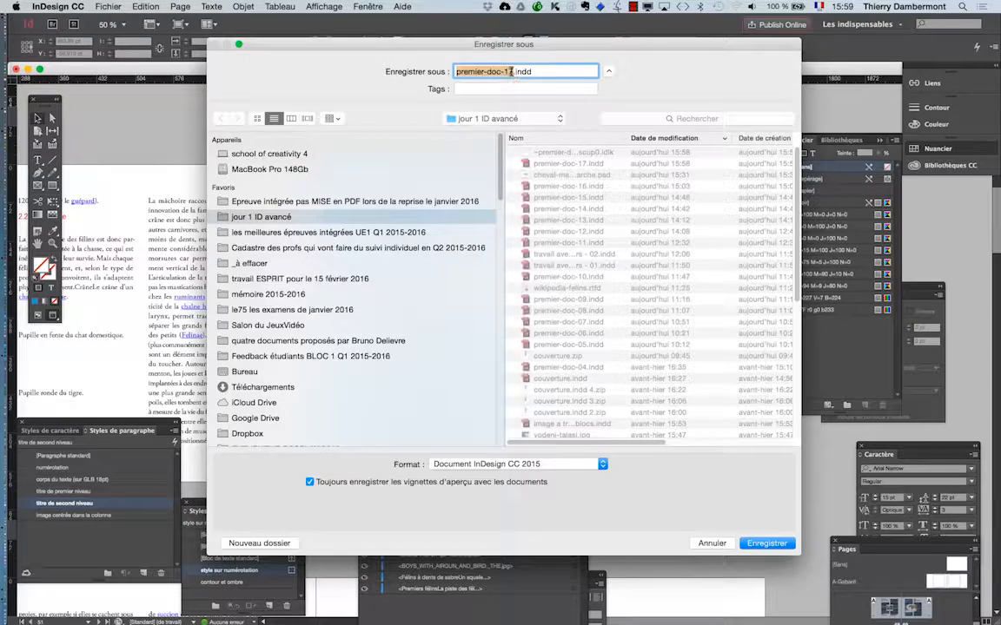
{"action": "left_click", "coordinate": [512, 72]}
{"action": "key", "text": "BackSpace"}
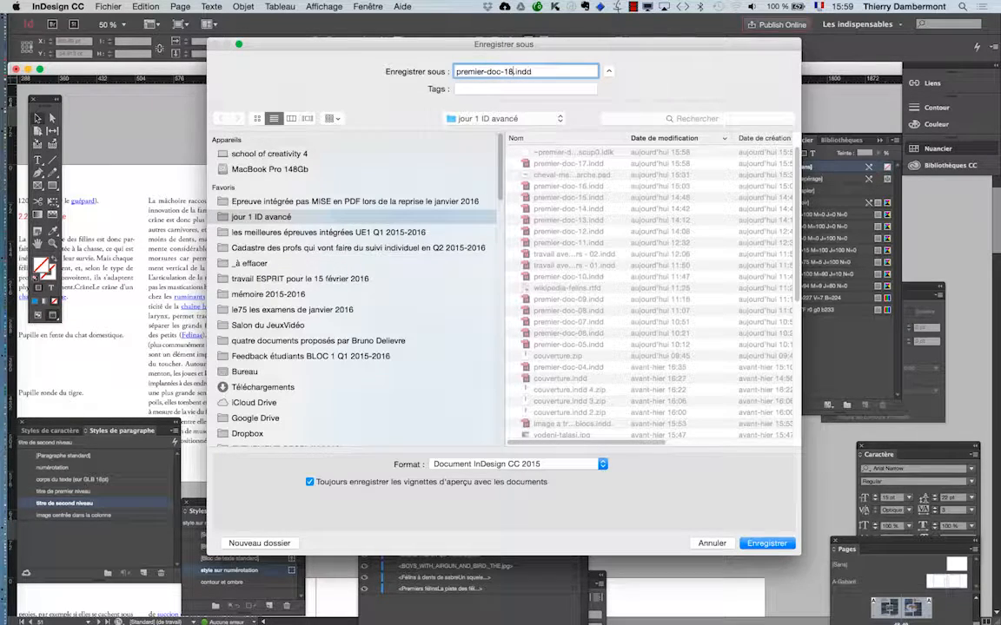
{"action": "left_click", "coordinate": [767, 544]}
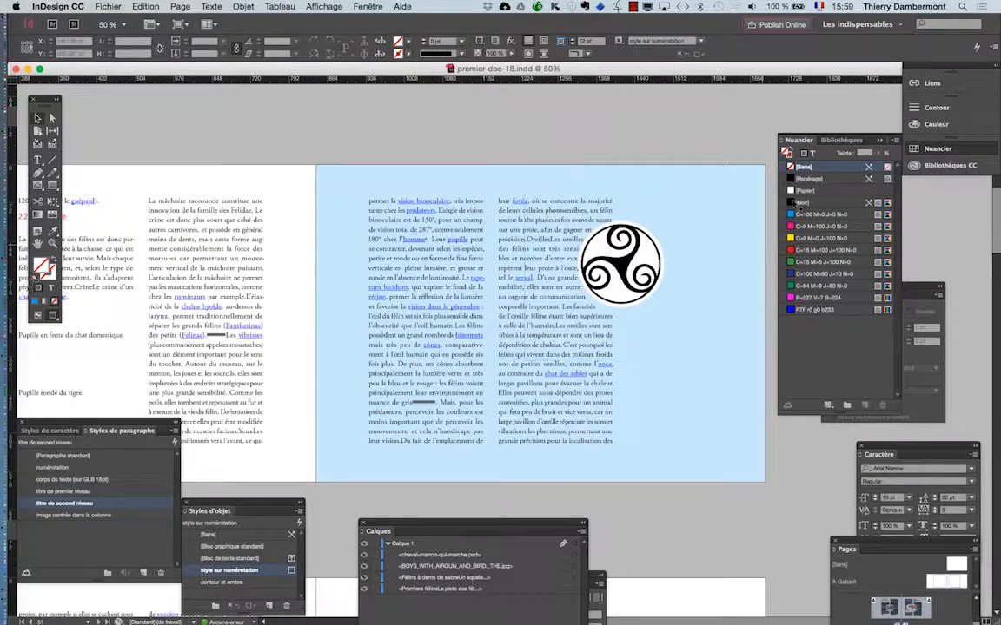
Step: Select the triskele image and open its transparency effect settings, keeping the image in view beside the dialog
{"action": "left_click", "coordinate": [879, 139]}
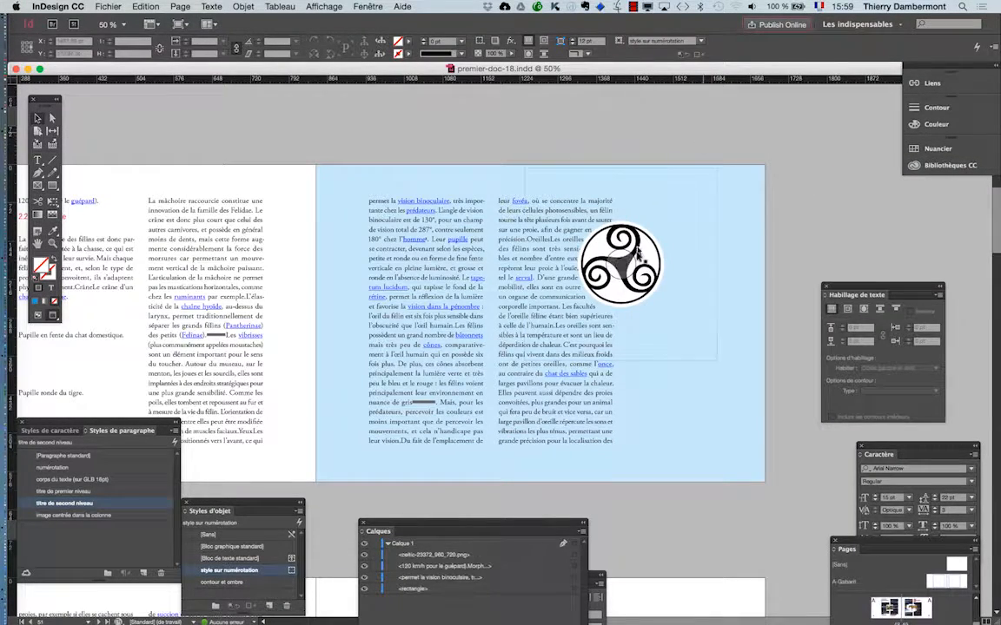
{"action": "left_click", "coordinate": [661, 298]}
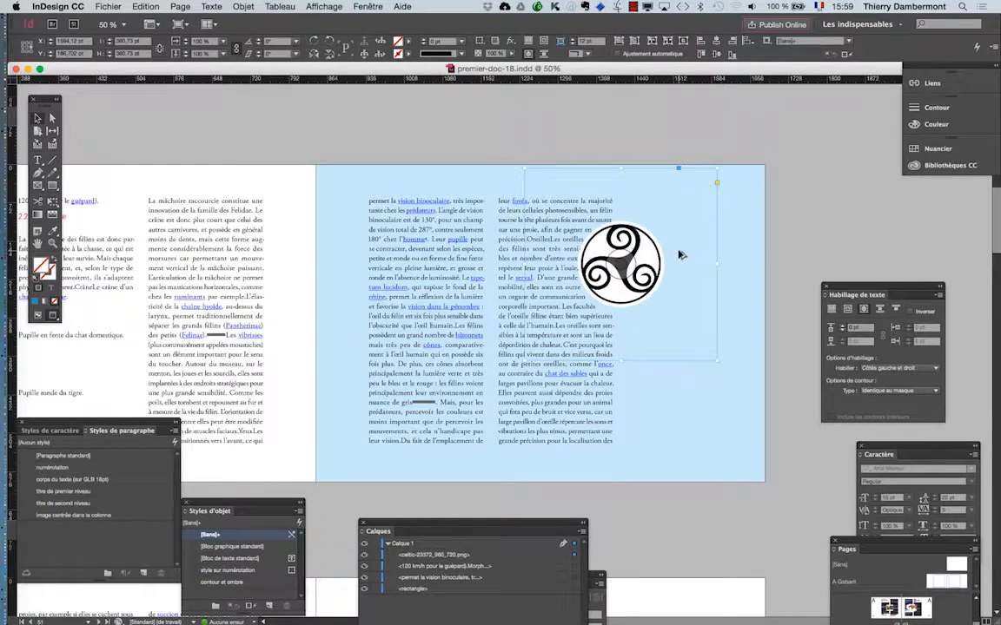
{"action": "scroll", "coordinate": [680, 254], "scroll_direction": "up", "scroll_amount": 1}
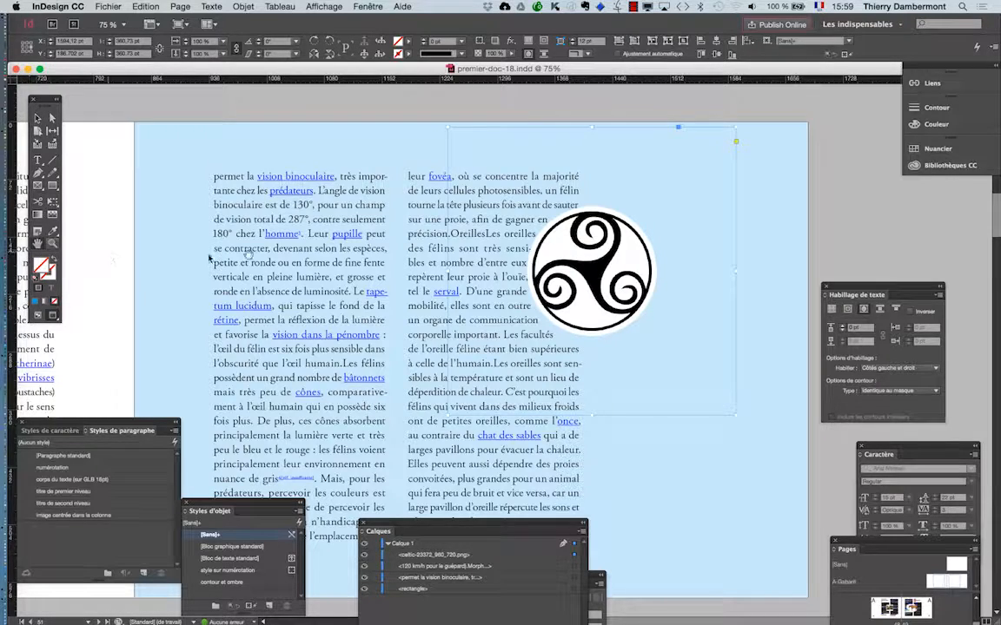
{"action": "scroll", "coordinate": [209, 257], "scroll_direction": "right", "scroll_amount": 5}
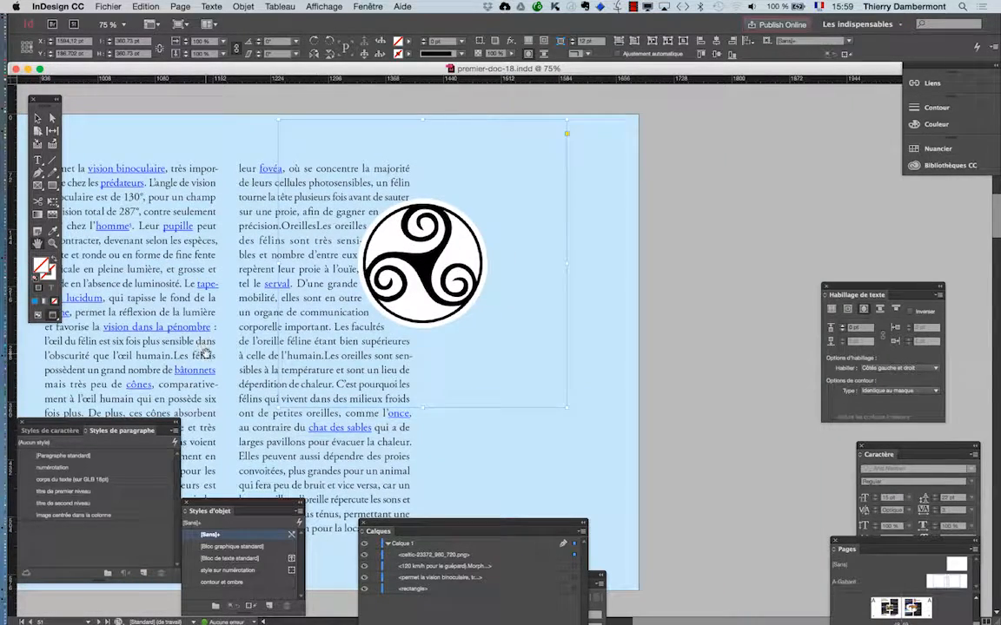
{"action": "left_click", "coordinate": [37, 117]}
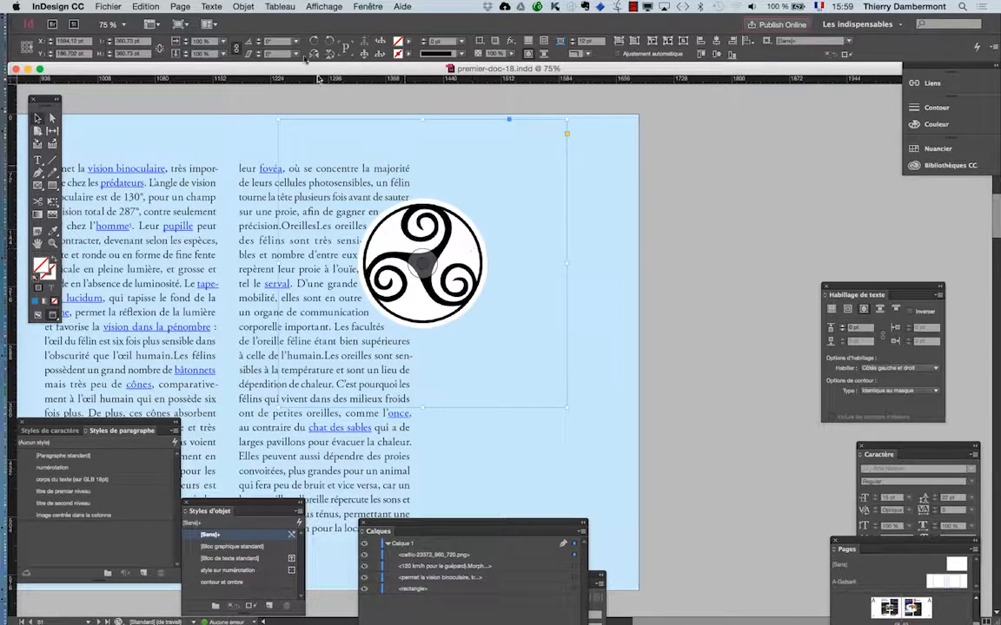
{"action": "left_click", "coordinate": [243, 6]}
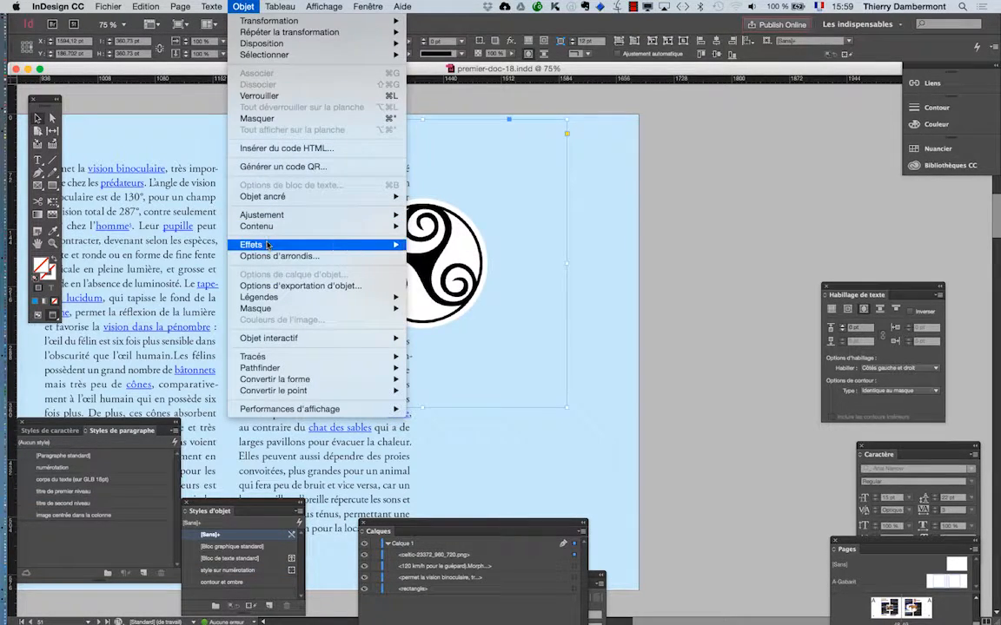
{"action": "mouse_move", "coordinate": [262, 244]}
{"action": "left_click", "coordinate": [495, 244]}
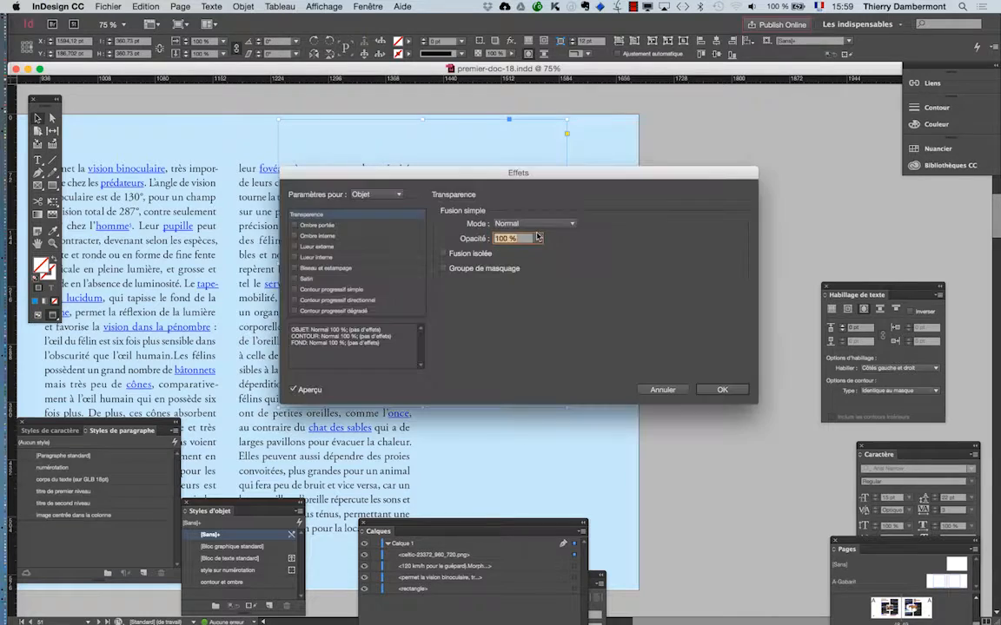
{"action": "left_click_drag", "start_coordinate": [454, 174], "coordinate": [726, 168]}
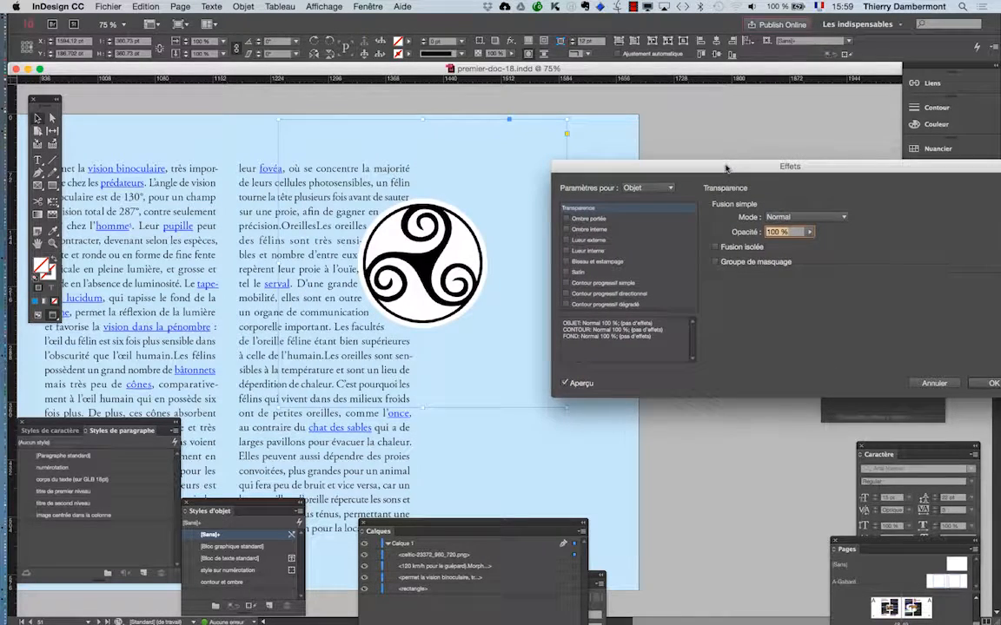
Step: Try the Produit and Eclaircir blending modes on the triskele image
{"action": "left_click", "coordinate": [804, 218]}
{"action": "left_click", "coordinate": [797, 240]}
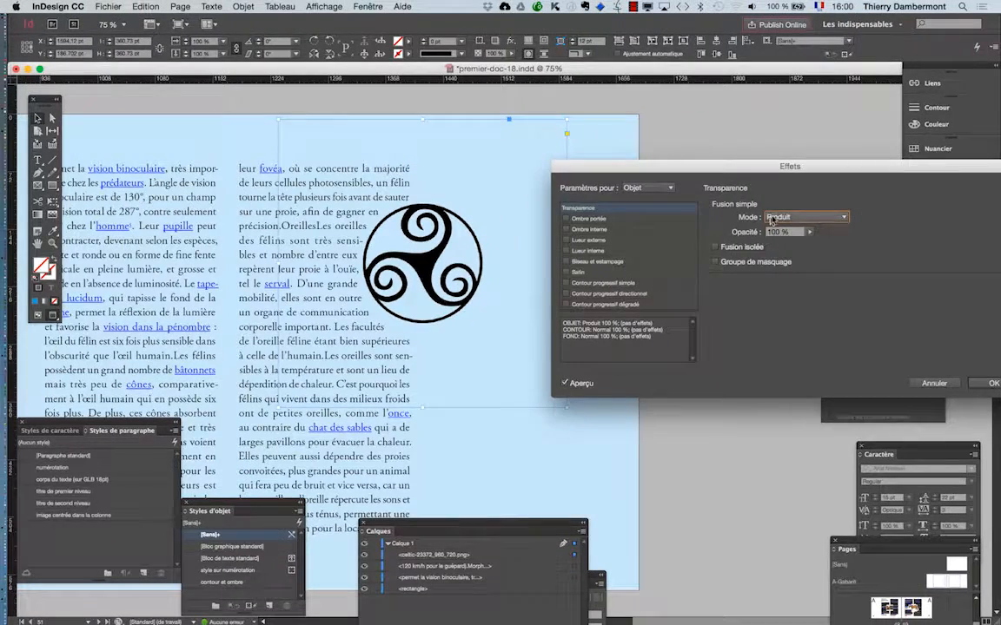
{"action": "left_click", "coordinate": [770, 218]}
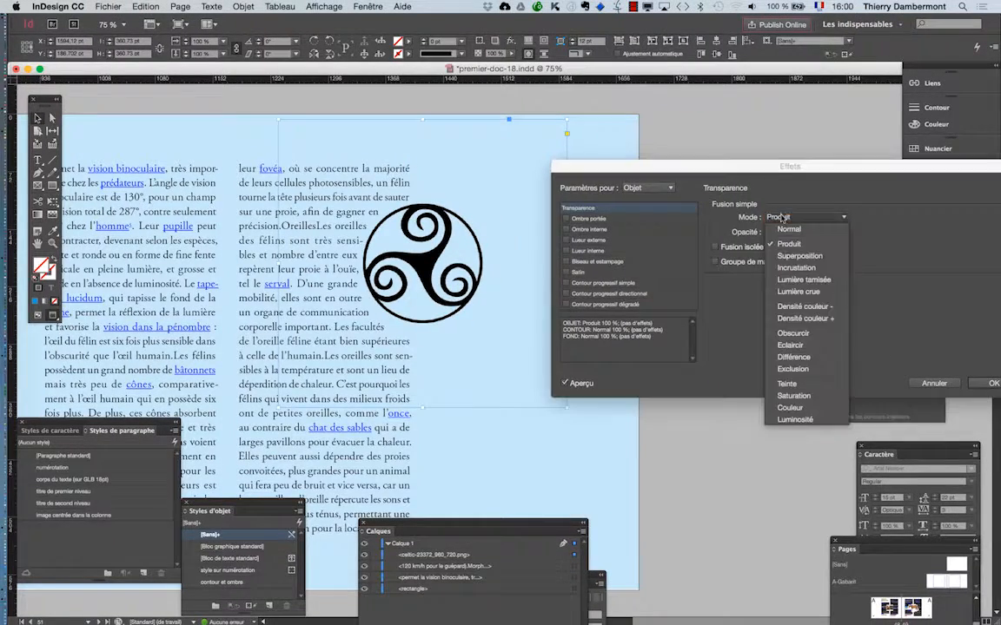
{"action": "left_click", "coordinate": [790, 345]}
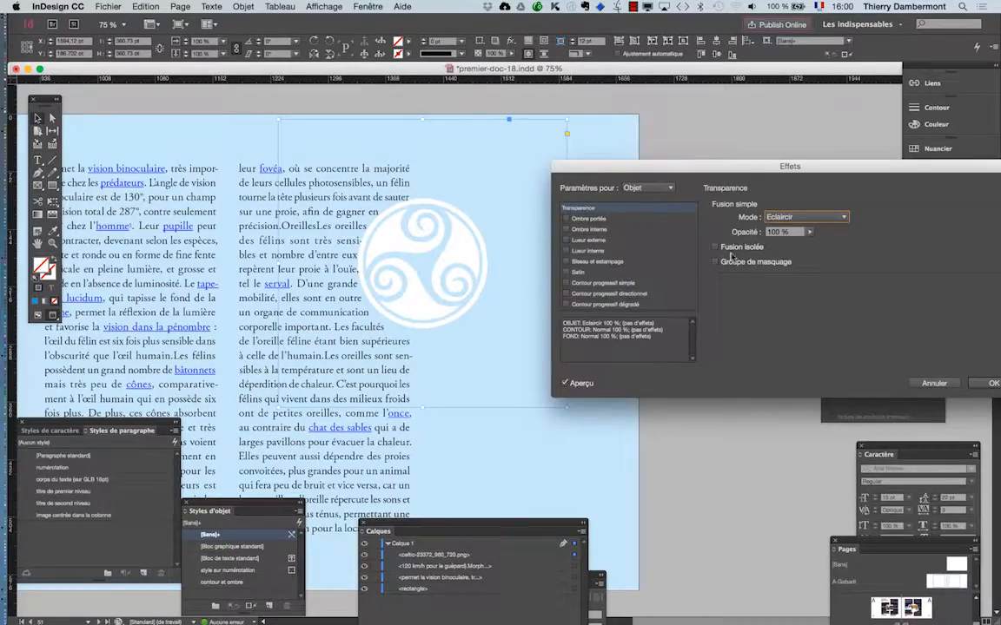
Step: Set the triskele image's blending mode to Obscurcir at 100% opacity, apply the effect and deselect the image
{"action": "left_click", "coordinate": [829, 217]}
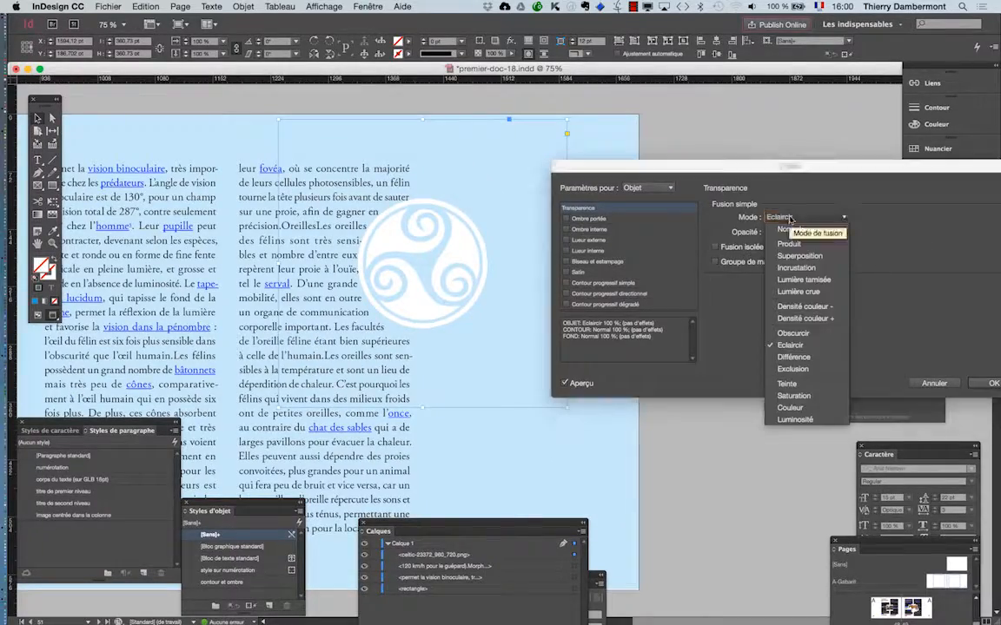
{"action": "left_click", "coordinate": [792, 333]}
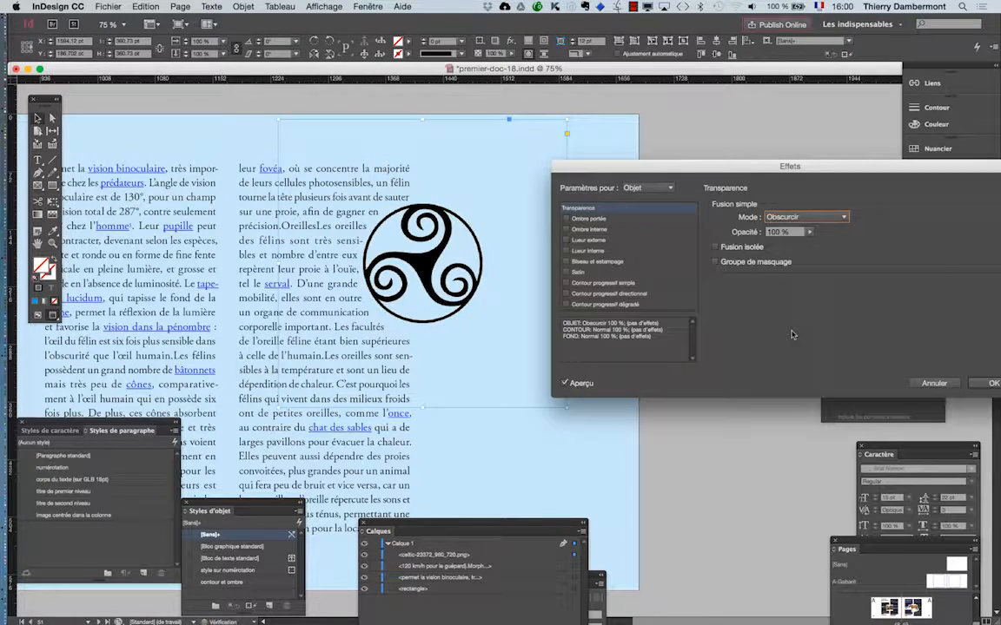
{"action": "left_click", "coordinate": [788, 218]}
{"action": "left_click", "coordinate": [786, 195]}
{"action": "left_click", "coordinate": [992, 383]}
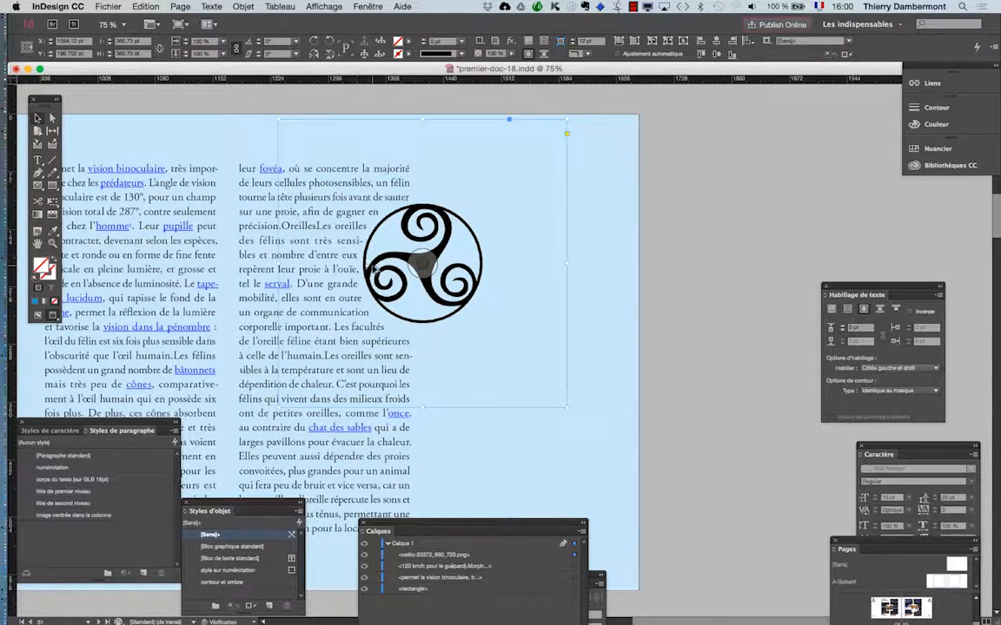
{"action": "scroll", "coordinate": [371, 267], "scroll_direction": "up", "scroll_amount": 2}
{"action": "scroll", "coordinate": [371, 266], "scroll_direction": "up", "scroll_amount": 1}
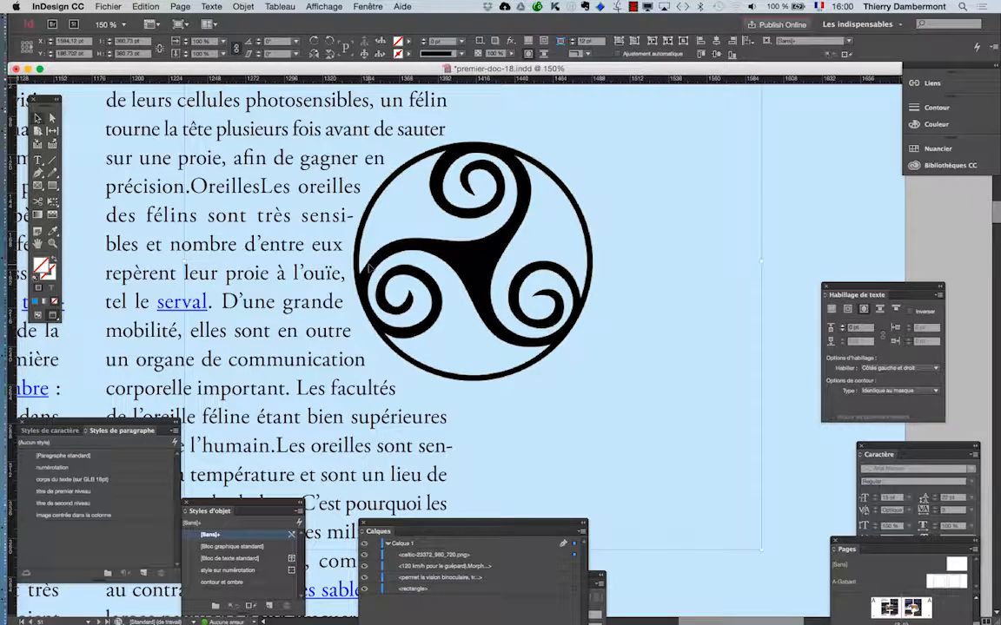
{"action": "scroll", "coordinate": [417, 263], "scroll_direction": "down", "scroll_amount": 2}
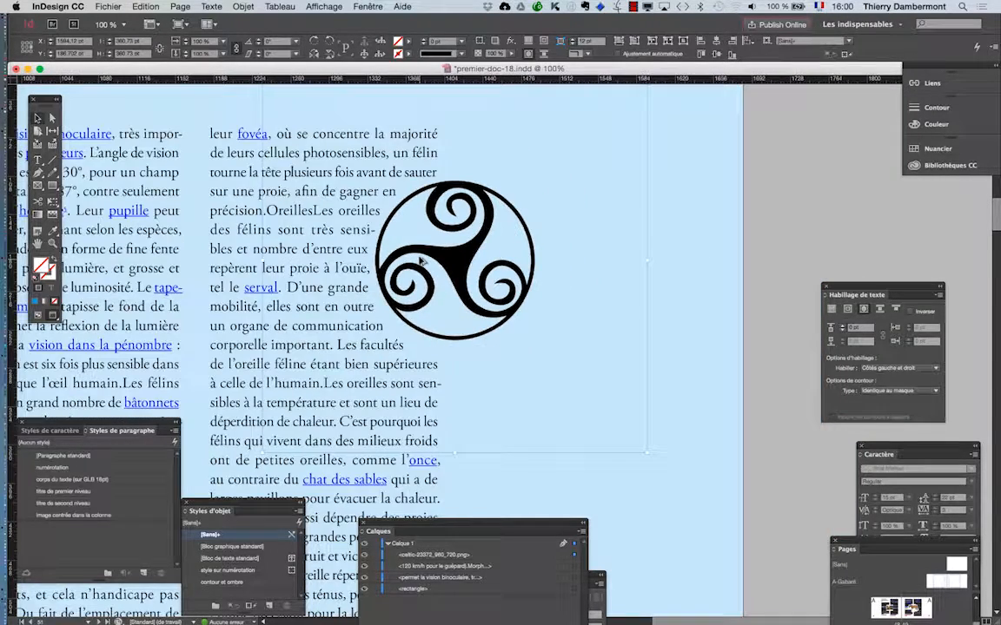
{"action": "scroll", "coordinate": [418, 260], "scroll_direction": "down", "scroll_amount": 1}
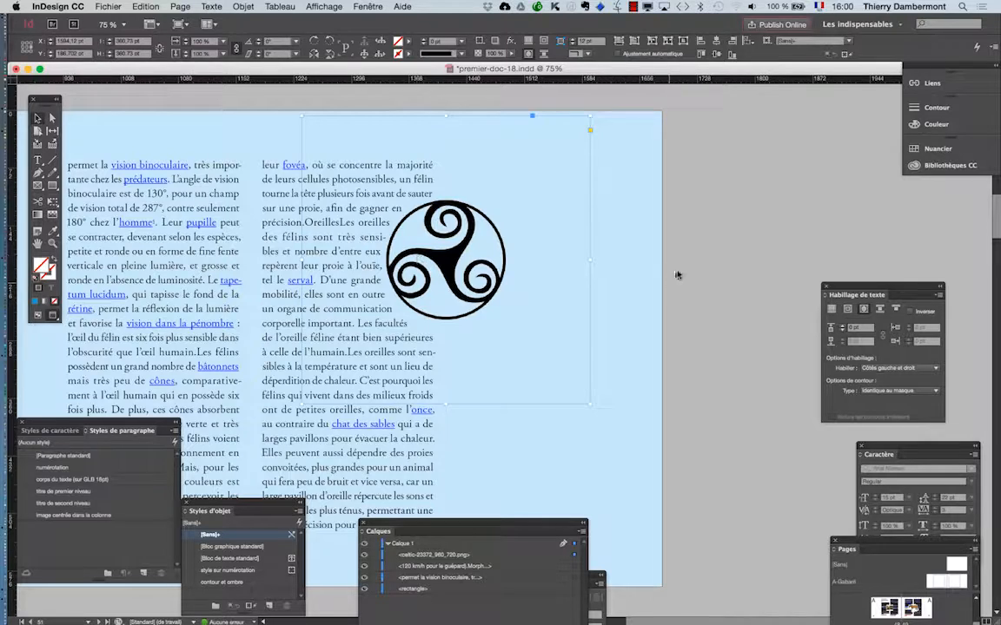
{"action": "left_click", "coordinate": [677, 324]}
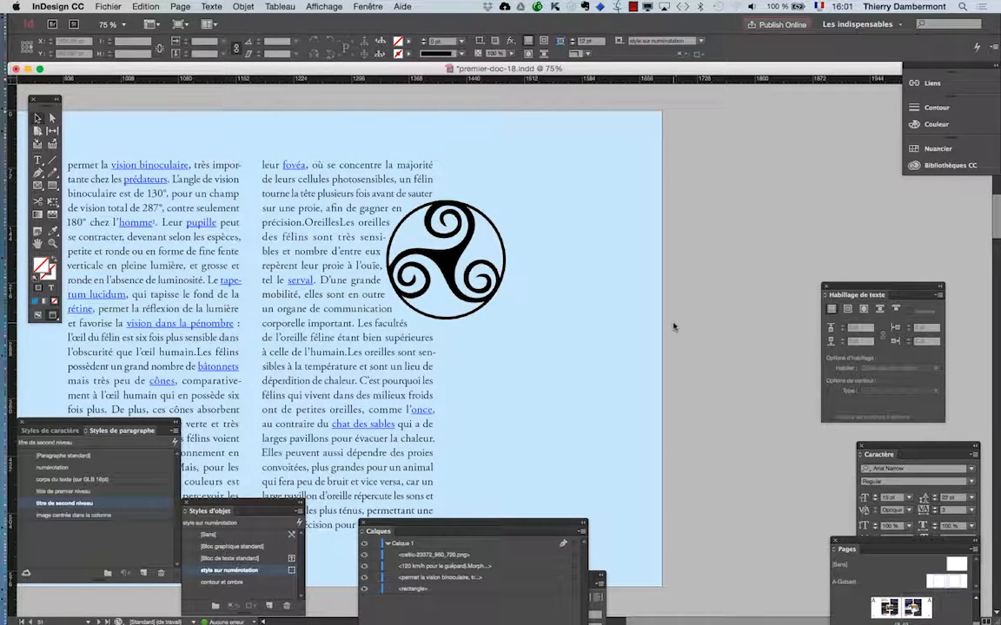